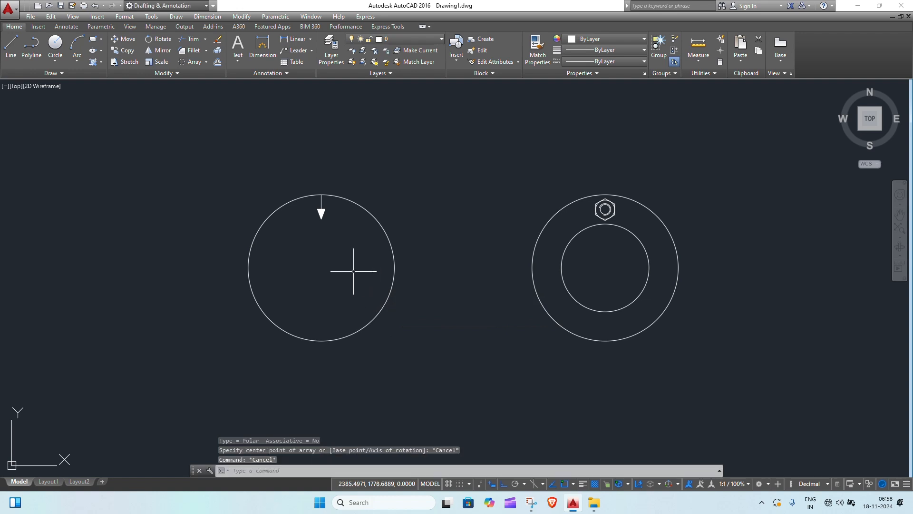
# - Create a polar array of the arrow around the centre of the left circle
pyautogui.click(190, 61)
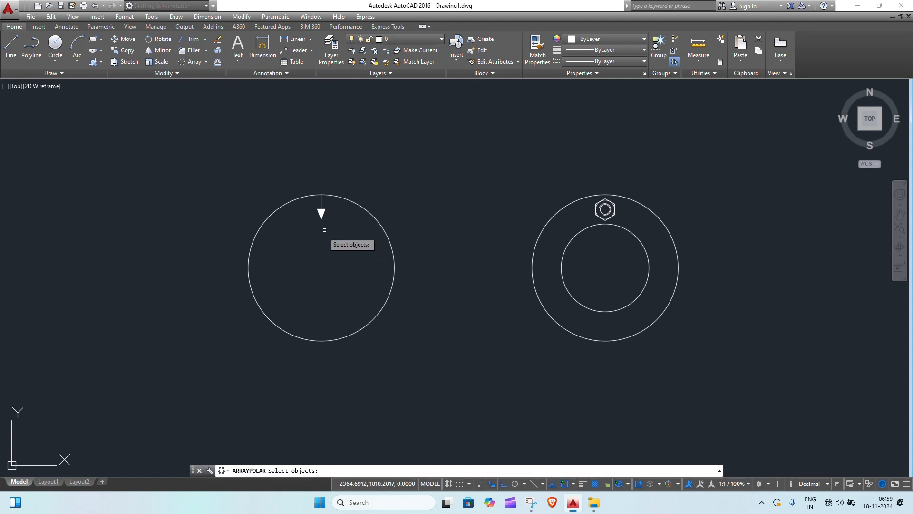
pyautogui.moveTo(325, 236); pyautogui.dragTo(439, 275, button='middle')
pyautogui.moveTo(438, 307); pyautogui.dragTo(427, 261, button='middle')
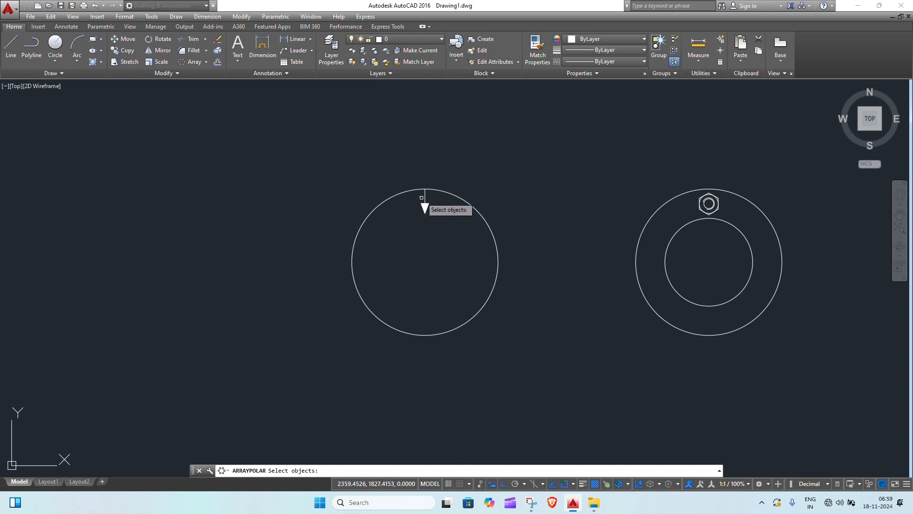
pyautogui.scroll(2, 436, 228)
pyautogui.moveTo(427, 251); pyautogui.dragTo(445, 274, button='middle')
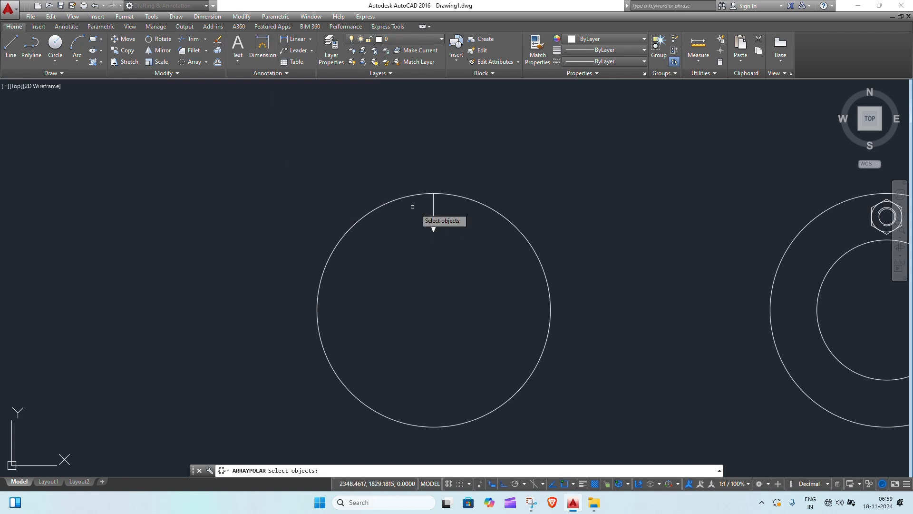
pyautogui.click(462, 246)
pyautogui.click(415, 210)
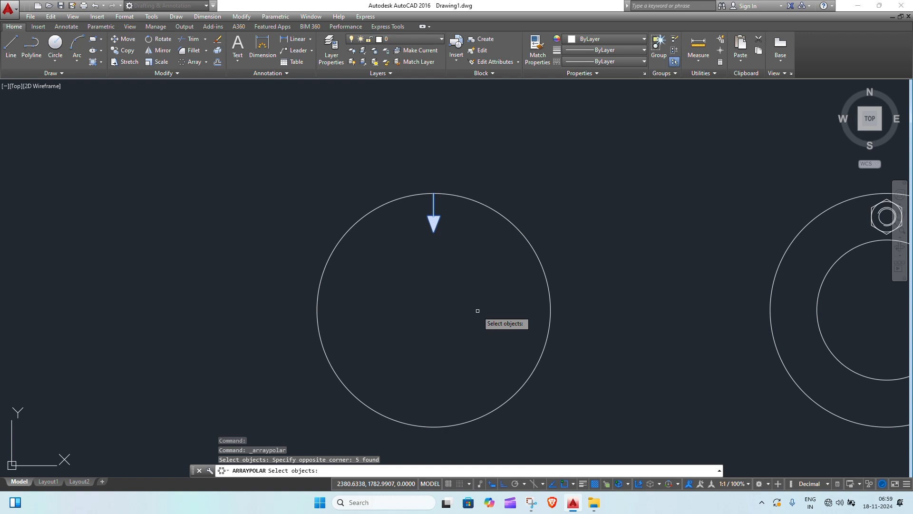
pyautogui.press('Return')
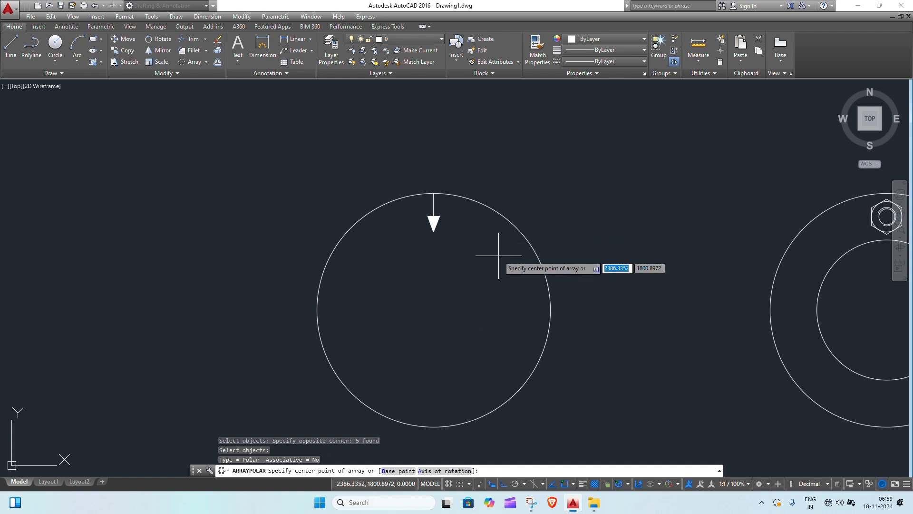
pyautogui.click(434, 309)
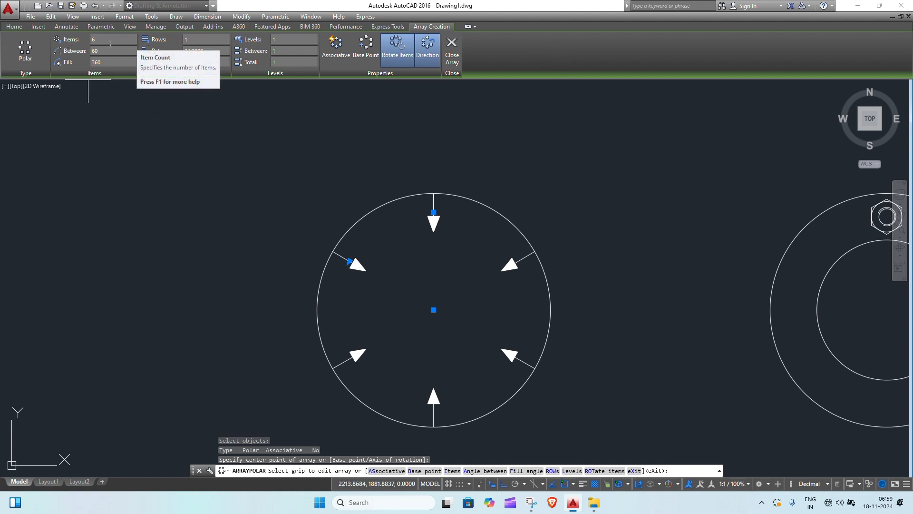
# - Try item counts of 8 and 10 for the arrow array
pyautogui.click(93, 44)
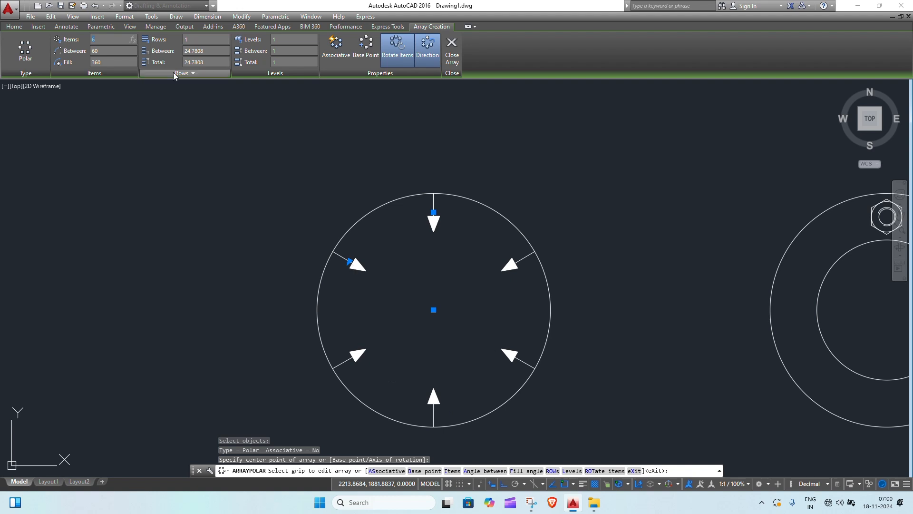
pyautogui.write('8')
pyautogui.press('Return')
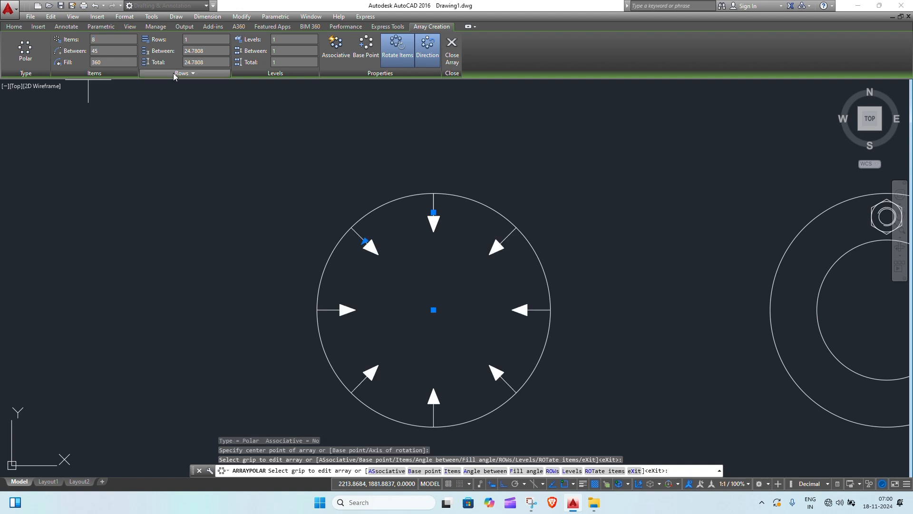
pyautogui.click(93, 40)
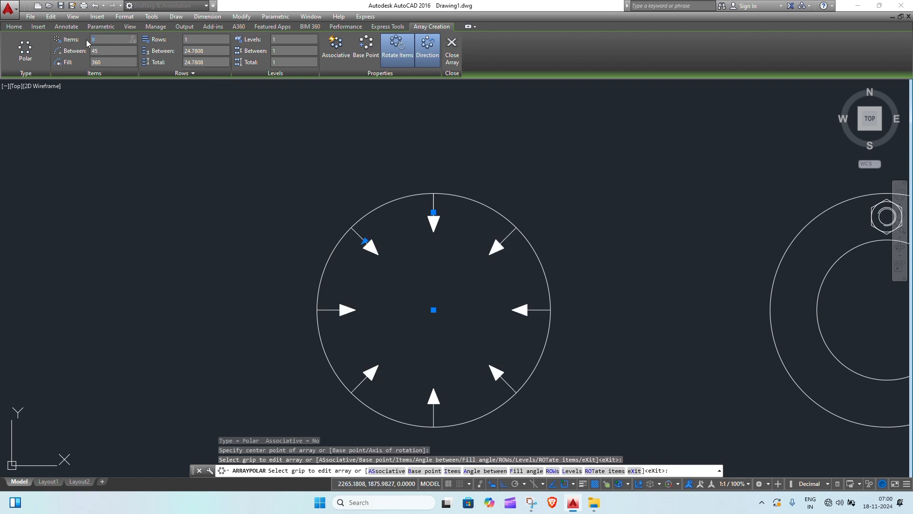
pyautogui.press('Return')
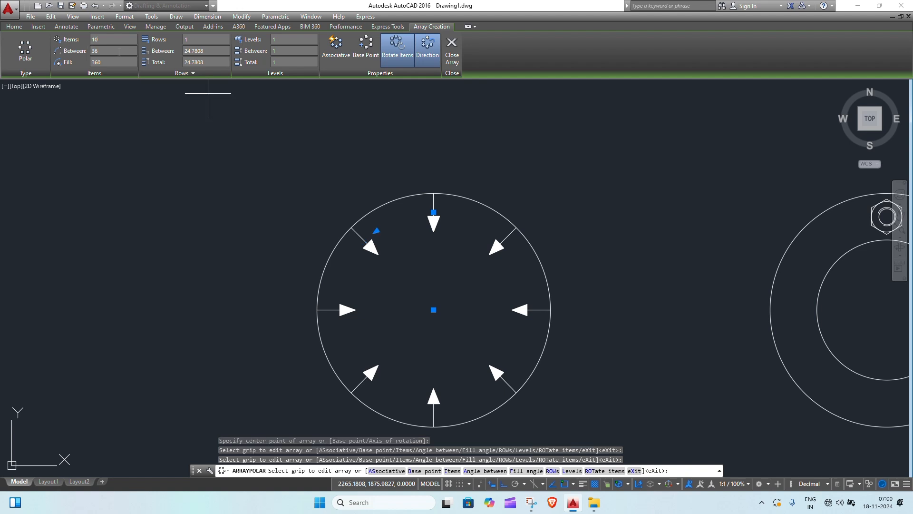
# - Try a fill angle of 180° for the arrow array and restore it to 360°
pyautogui.click(102, 62)
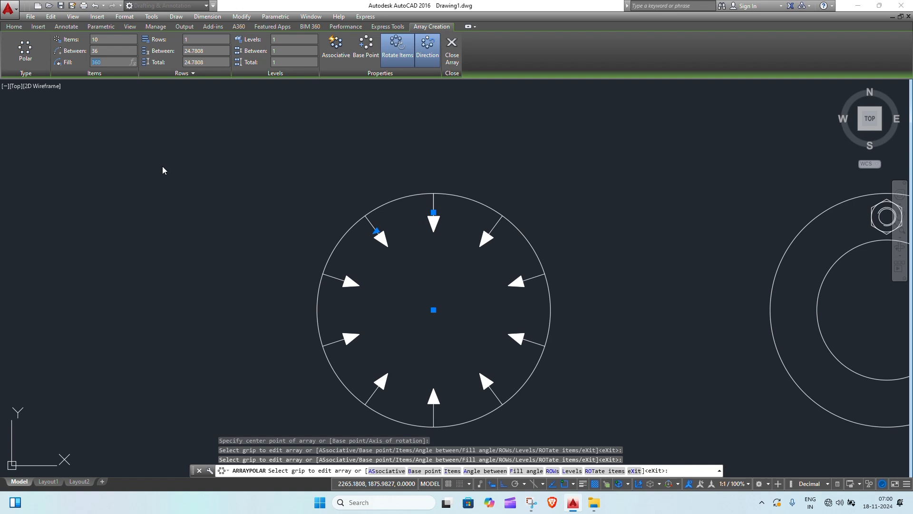
pyautogui.write('180')
pyautogui.press('Return')
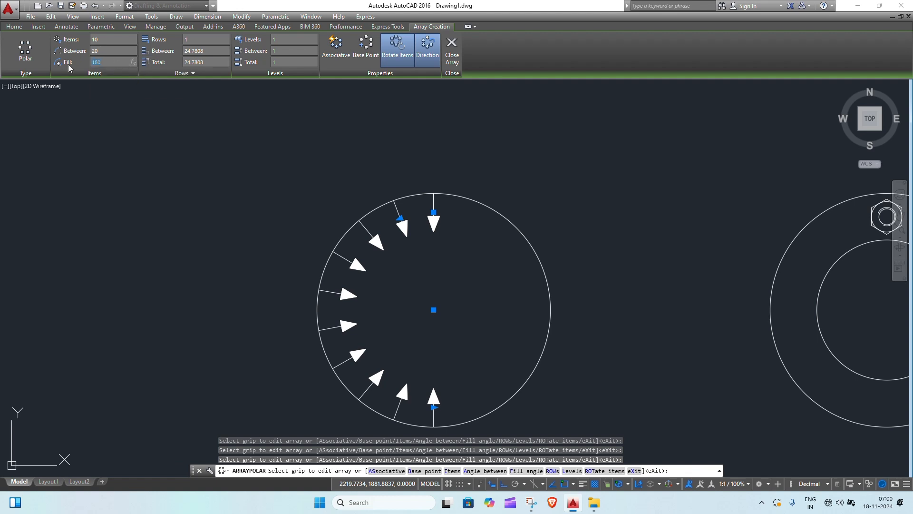
pyautogui.press('Return')
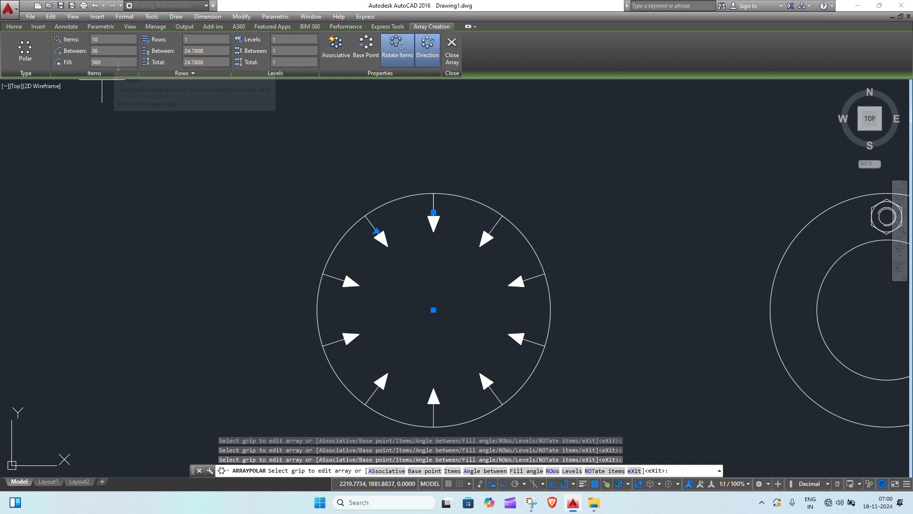
# - Try to change the angle between the arrows while the fill angle is 360°
pyautogui.click(107, 51)
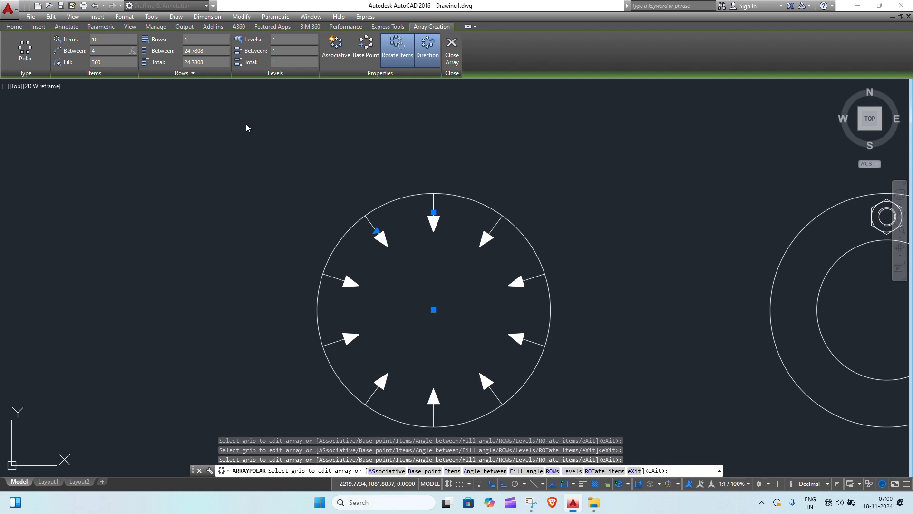
pyautogui.write('4')
pyautogui.press('Return')
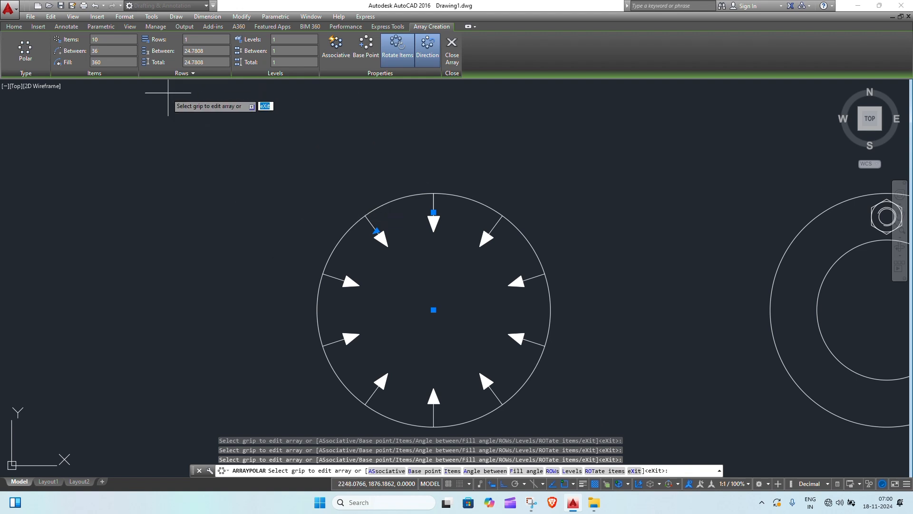
# - Set the arrow array's fill angle to 180° so the angle between items can be edited
pyautogui.click(129, 63)
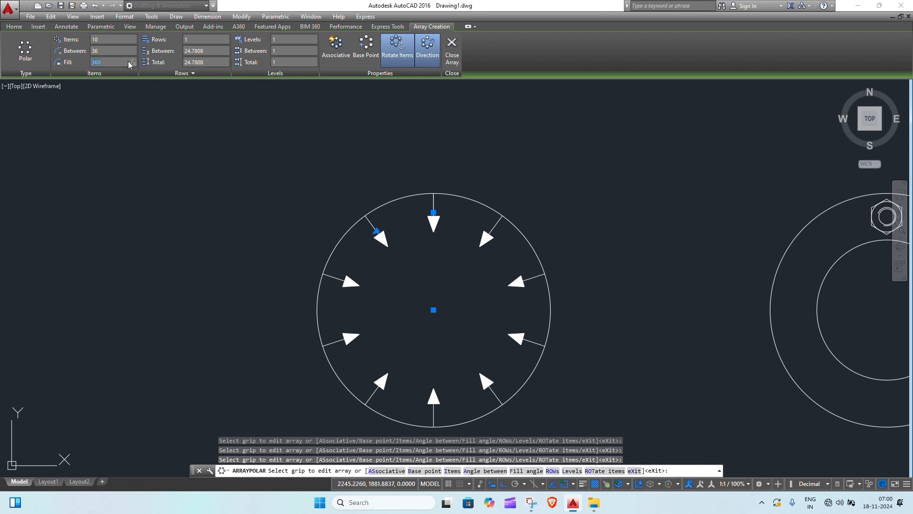
pyautogui.click(101, 50)
pyautogui.press('Return')
pyautogui.click(105, 59)
pyautogui.click(108, 46)
pyautogui.moveTo(108, 49); pyautogui.dragTo(72, 55)
pyautogui.press('Return')
pyautogui.click(111, 41)
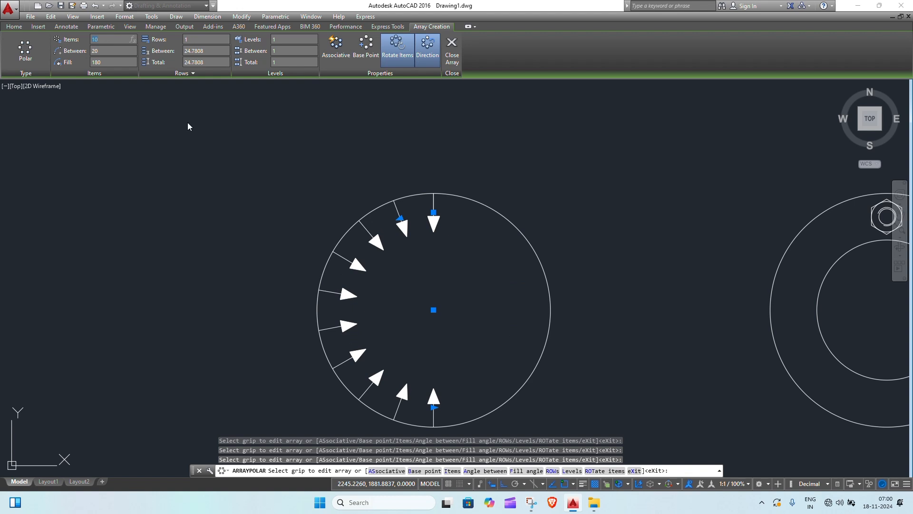
# - Set the angle between the arrows to 30°
pyautogui.moveTo(465, 299); pyautogui.dragTo(423, 252, button='middle')
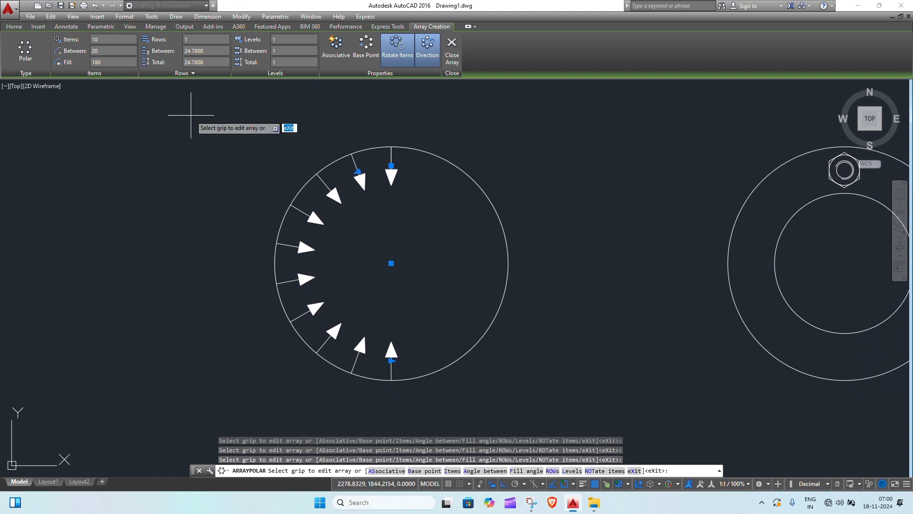
pyautogui.click(109, 51)
pyautogui.write('30')
pyautogui.press('Return')
pyautogui.click(116, 38)
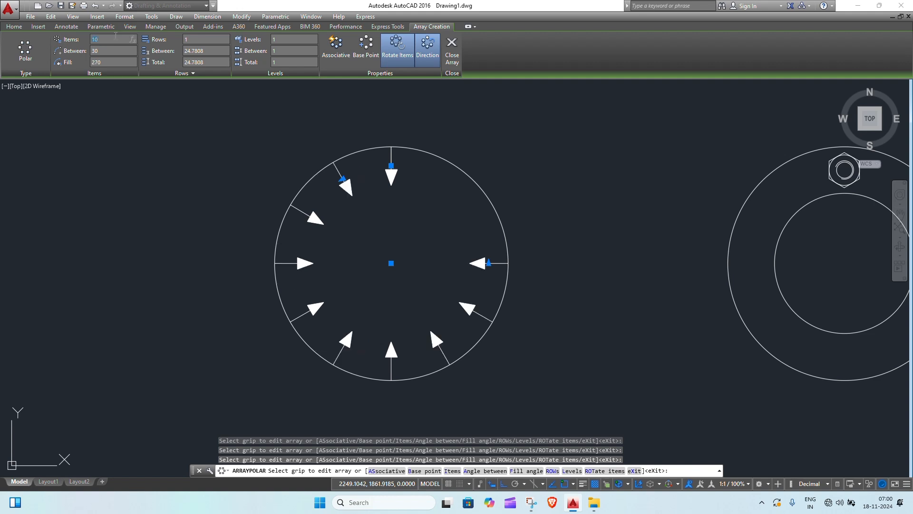
# - Set the array's fill angle to 360° and its item count to 12
pyautogui.click(97, 63)
pyautogui.write('360')
pyautogui.press('Return')
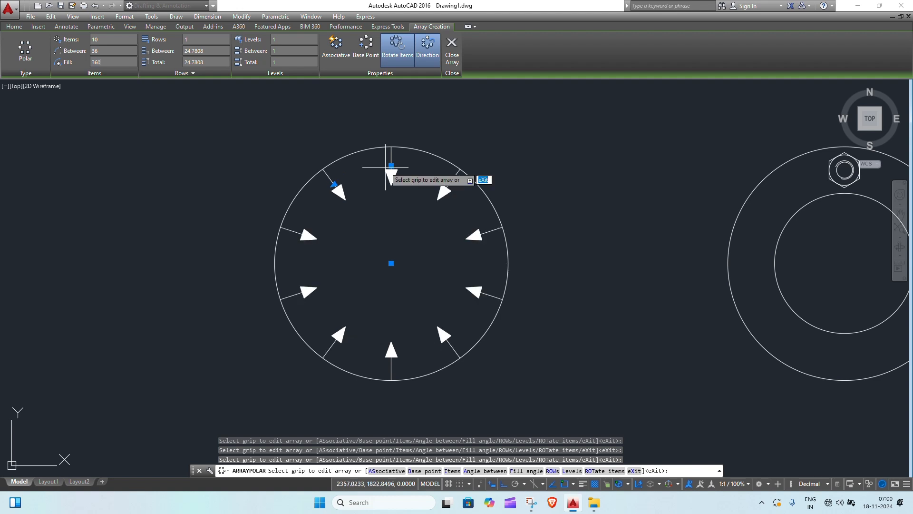
pyautogui.click(107, 38)
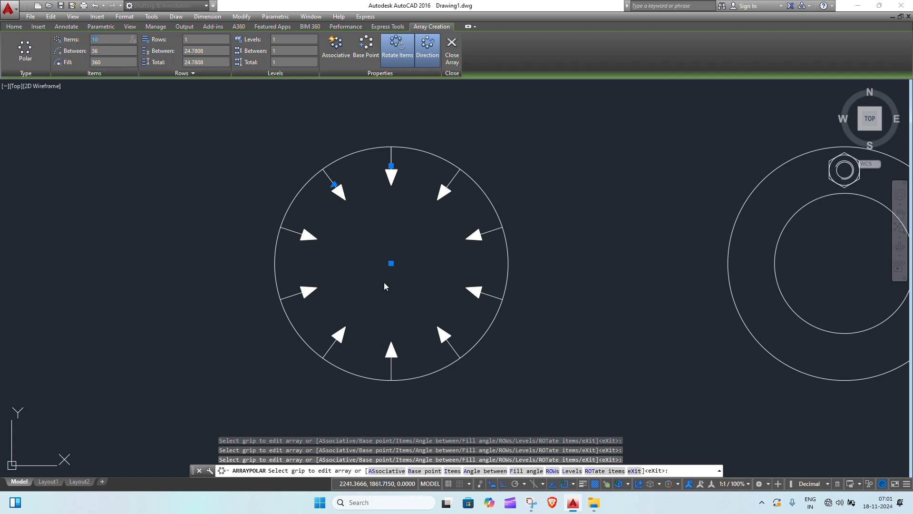
pyautogui.press('Return')
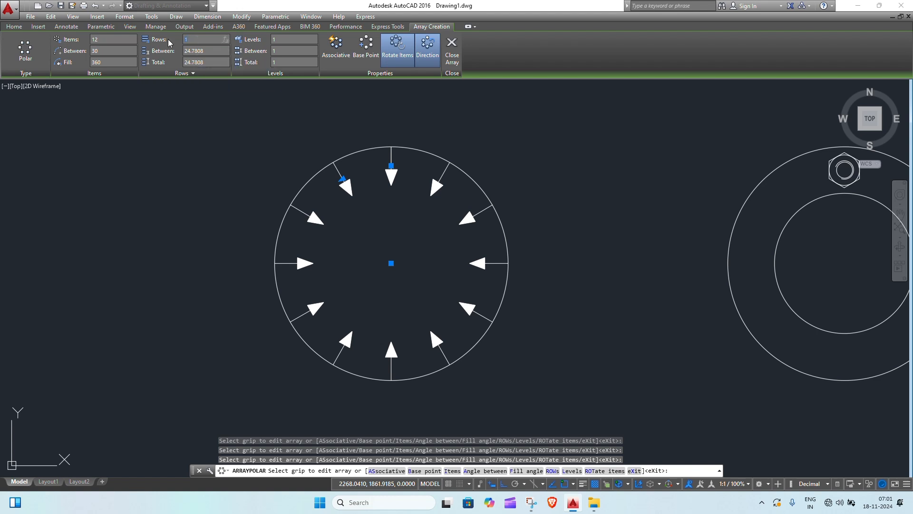
# - Try two and three rows of arrows in the polar array
pyautogui.moveTo(387, 238); pyautogui.dragTo(466, 245, button='middle')
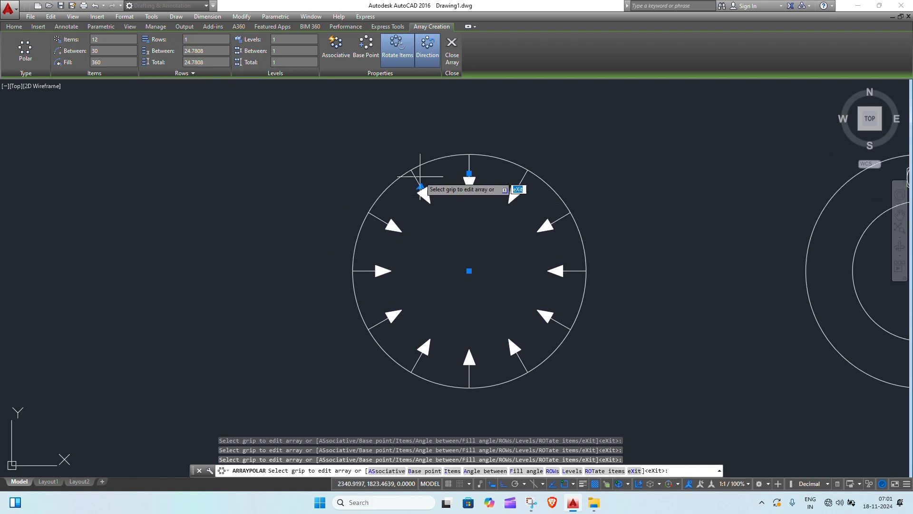
pyautogui.moveTo(189, 40); pyautogui.dragTo(172, 41)
pyautogui.write('2')
pyautogui.press('Return')
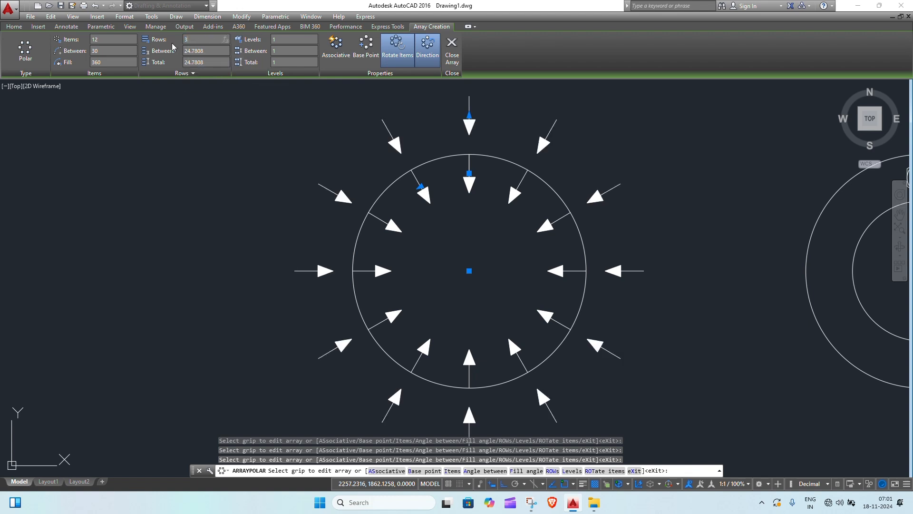
pyautogui.write('3')
pyautogui.press('Return')
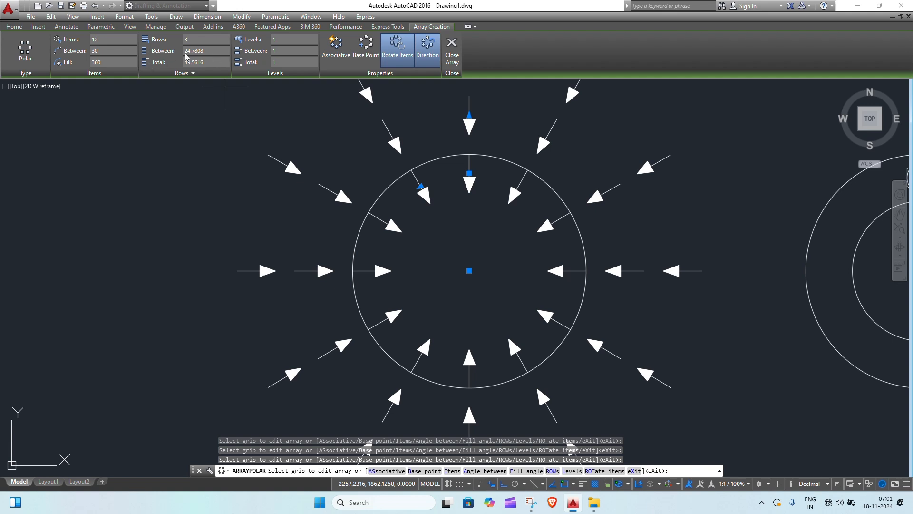
# - Set the distance between the array's rows to 50
pyautogui.moveTo(214, 50); pyautogui.dragTo(161, 55)
pyautogui.write('50')
pyautogui.press('Return')
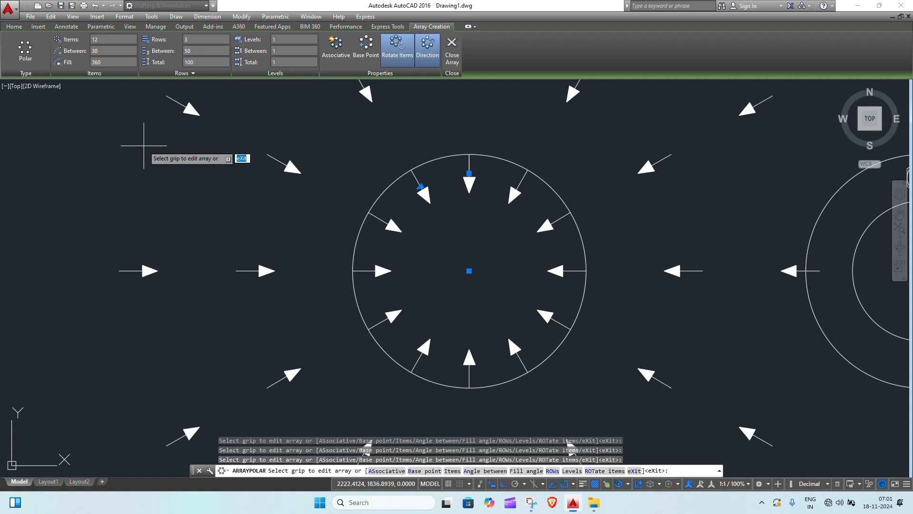
pyautogui.scroll(-4, 527, 252)
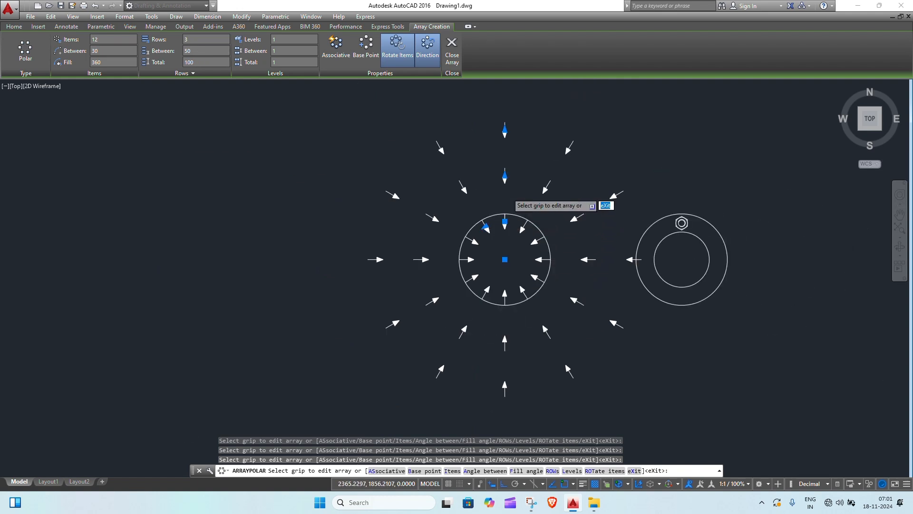
pyautogui.scroll(2, 509, 195)
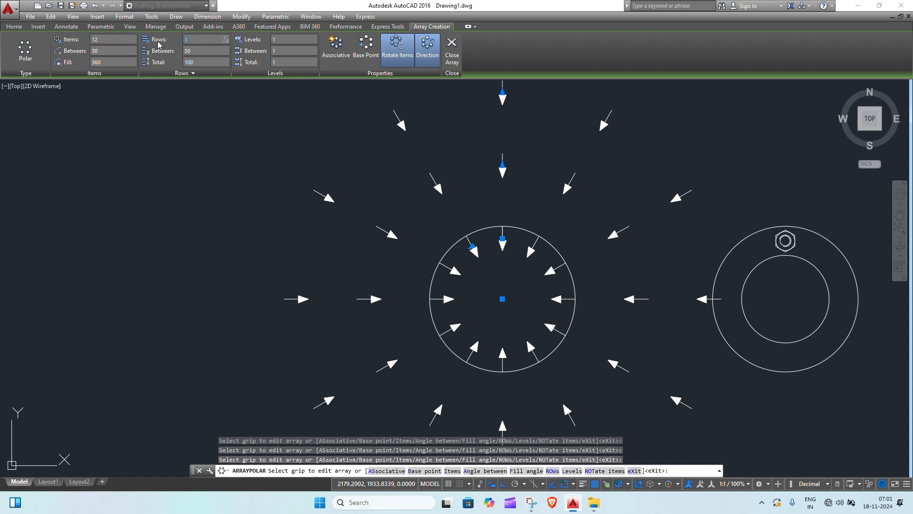
# - Reduce the array to 2 rows and set the total row distance to 100
pyautogui.press('Return')
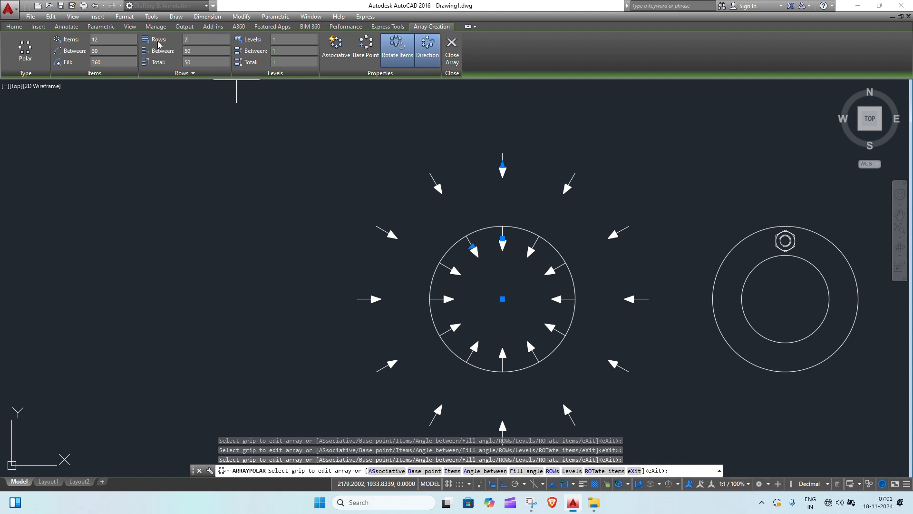
pyautogui.click(199, 61)
pyautogui.write('100')
pyautogui.press('Return')
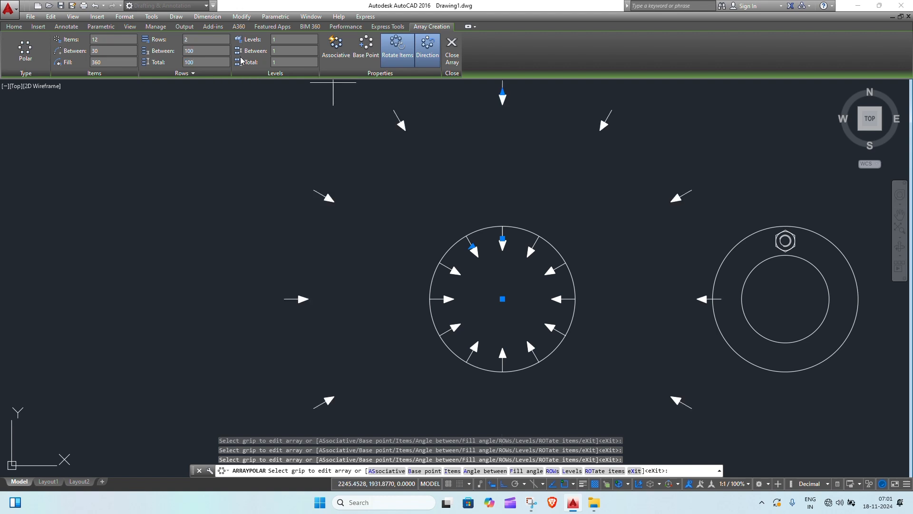
pyautogui.scroll(-4, 504, 132)
pyautogui.scroll(2, 554, 186)
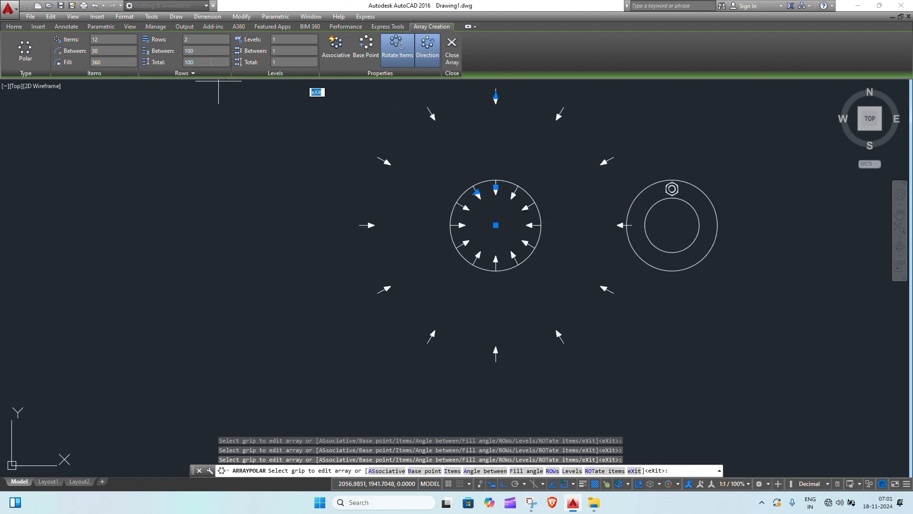
# - Set the array to a single row of arrows and make it associative
pyautogui.click(198, 42)
pyautogui.press('Return')
pyautogui.scroll(3, 547, 202)
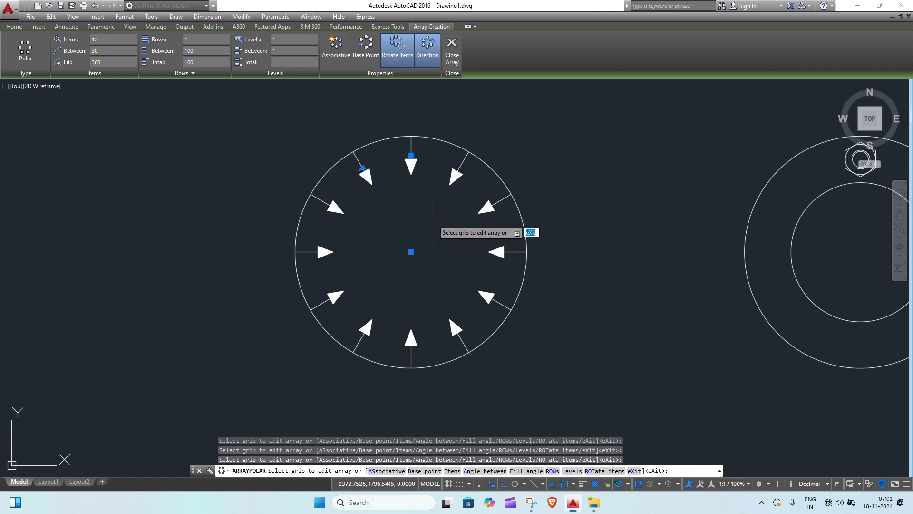
pyautogui.scroll(-5, 329, 186)
pyautogui.scroll(4, 358, 190)
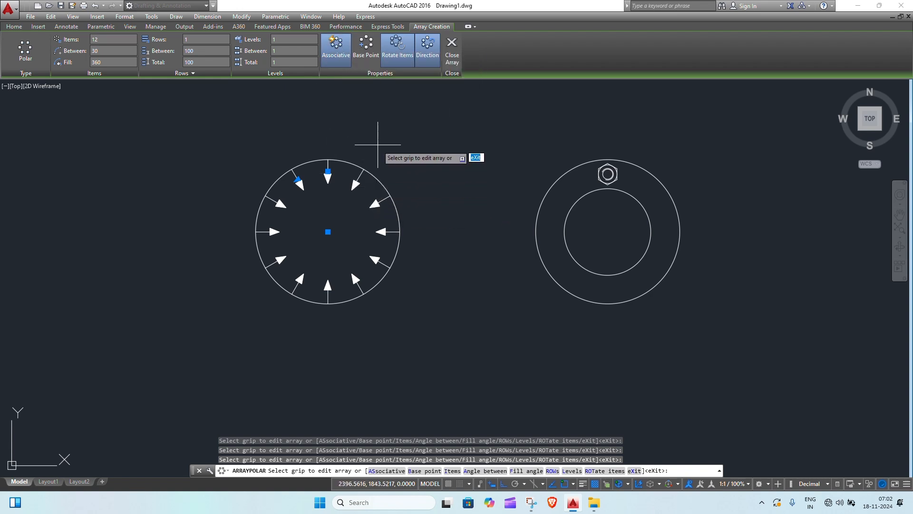
# - Try moving the polar array's base point to the outer end of the top arrow, on the circle
pyautogui.scroll(4, 337, 190)
pyautogui.moveTo(338, 193); pyautogui.dragTo(412, 166, button='middle')
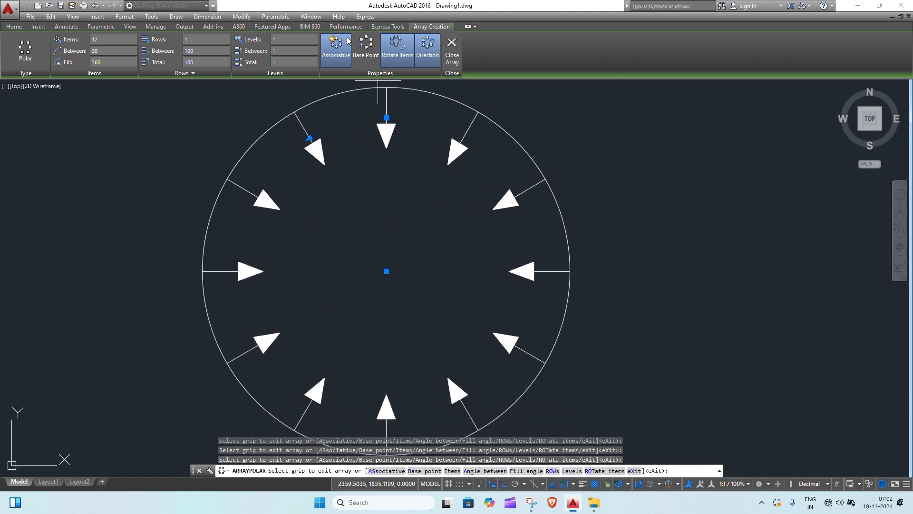
pyautogui.click(366, 44)
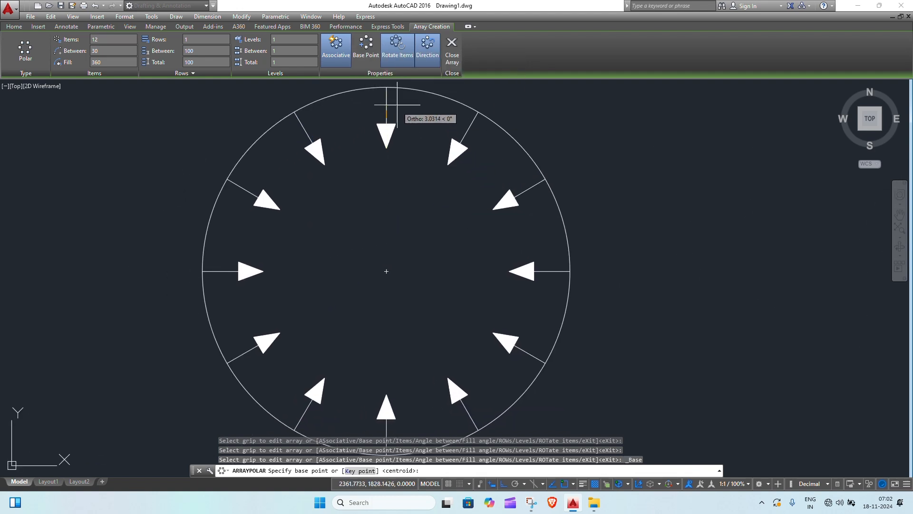
pyautogui.click(386, 87)
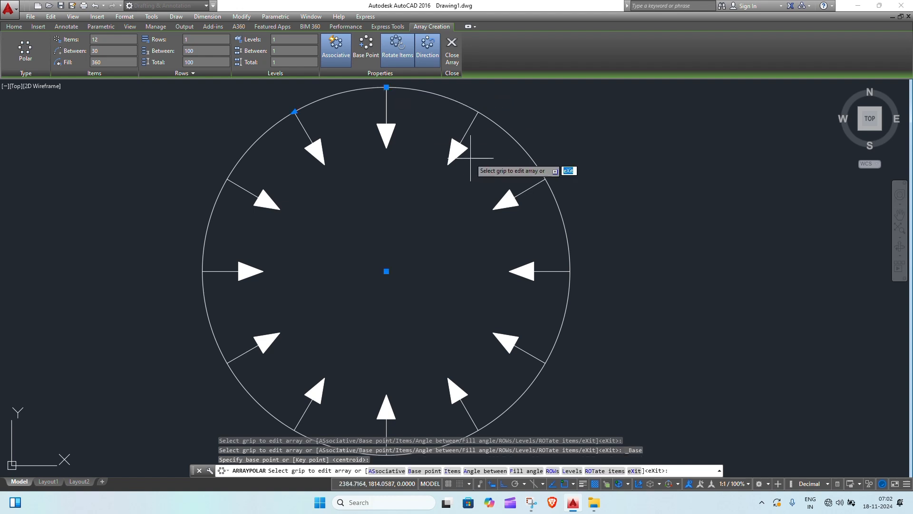
# - Set the array's base point to where the top arrow's shaft meets its arrowhead
pyautogui.moveTo(405, 134); pyautogui.dragTo(408, 206, button='middle')
pyautogui.click(366, 48)
pyautogui.click(390, 196)
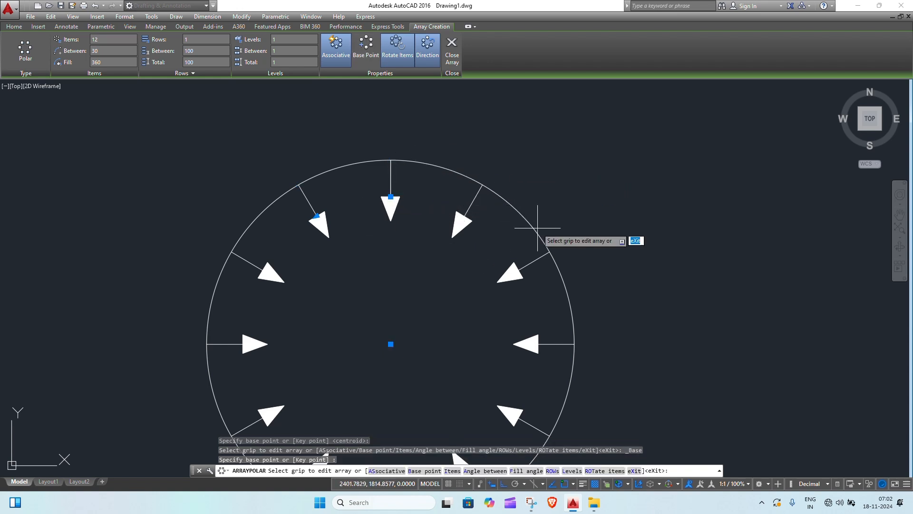
pyautogui.scroll(-3, 418, 271)
pyautogui.scroll(2, 428, 266)
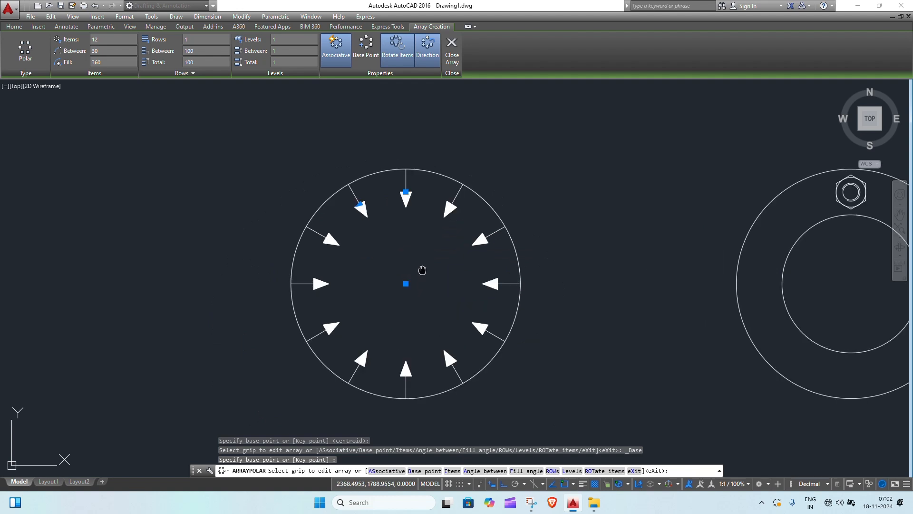
# - Try the array with item rotation turned off, and turn the rotation back on
pyautogui.click(398, 44)
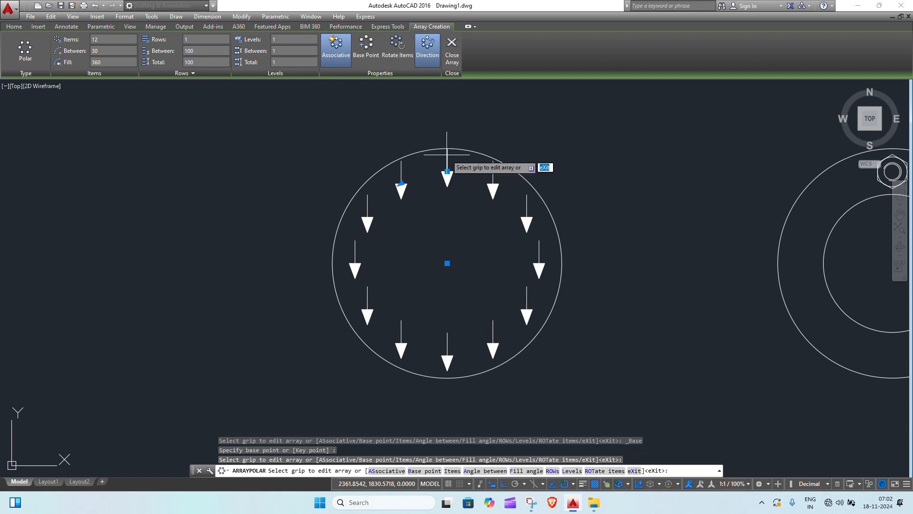
pyautogui.scroll(4, 447, 154)
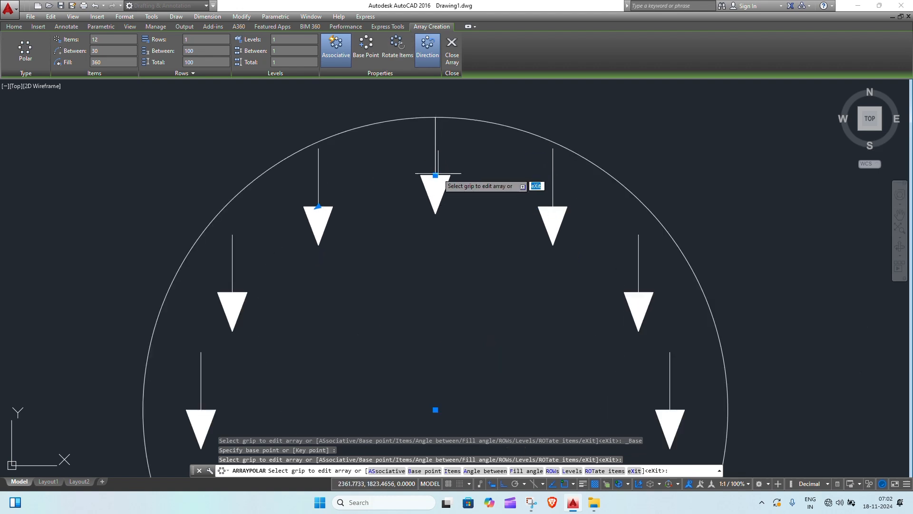
pyautogui.scroll(-2, 434, 174)
pyautogui.scroll(-2, 434, 198)
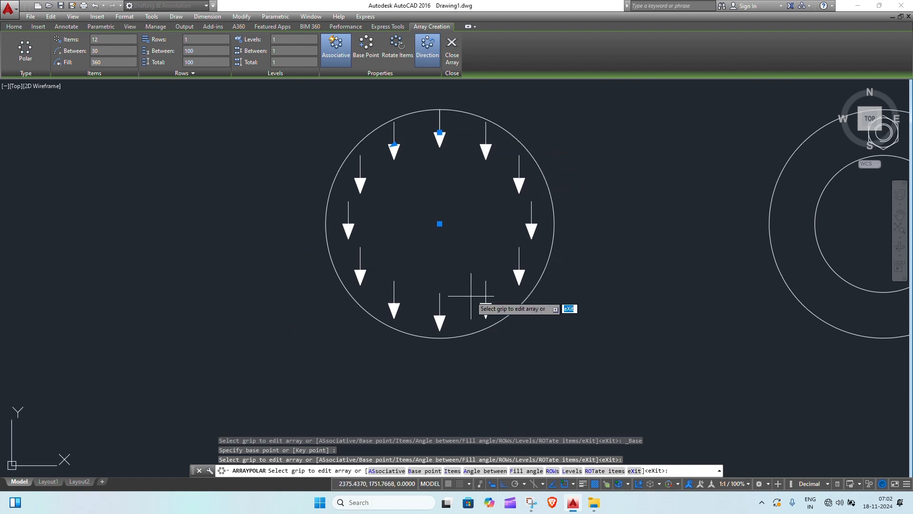
pyautogui.click(402, 48)
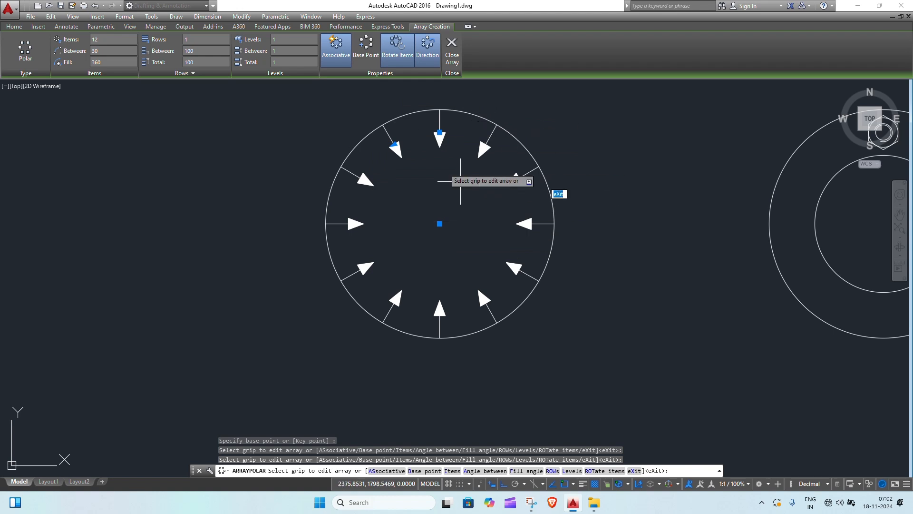
pyautogui.scroll(-2, 433, 147)
pyautogui.moveTo(458, 175); pyautogui.dragTo(409, 167, button='middle')
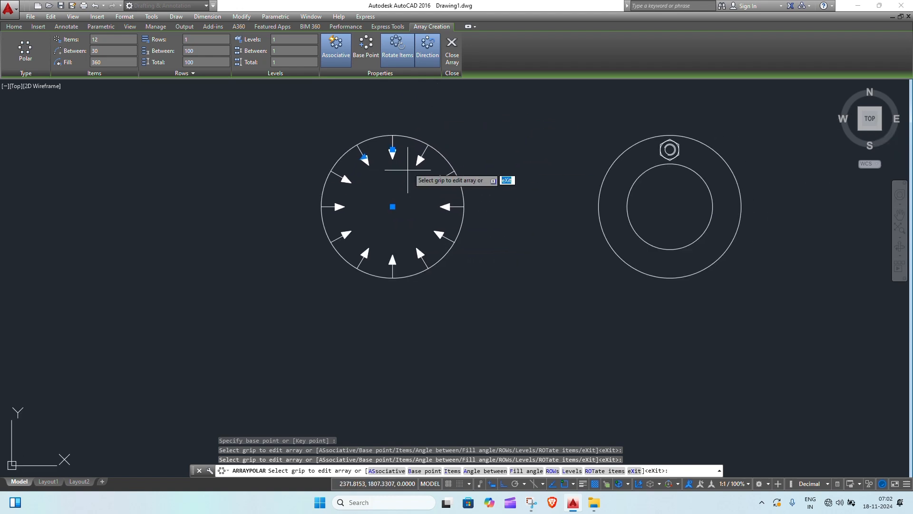
# - Reverse the array's direction to clockwise and set its fill angle to 180
pyautogui.click(428, 46)
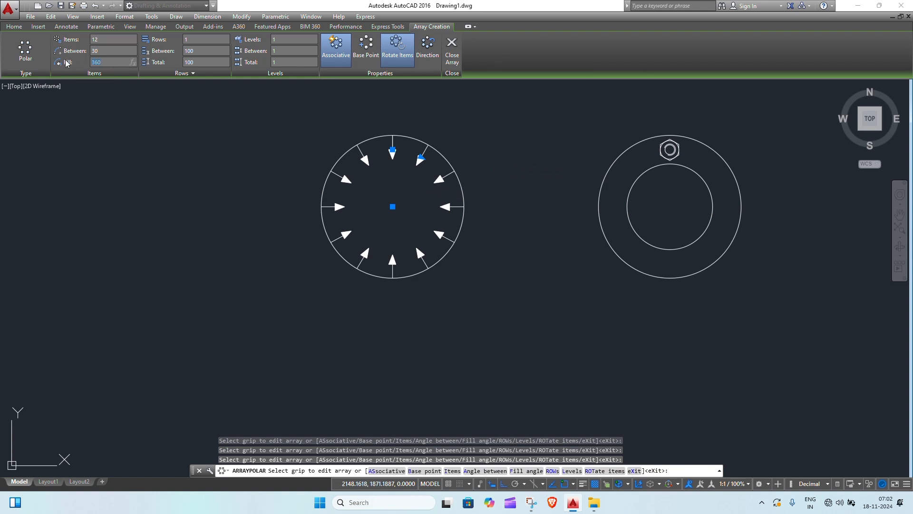
pyautogui.write('180')
pyautogui.press('Return')
pyautogui.click(102, 50)
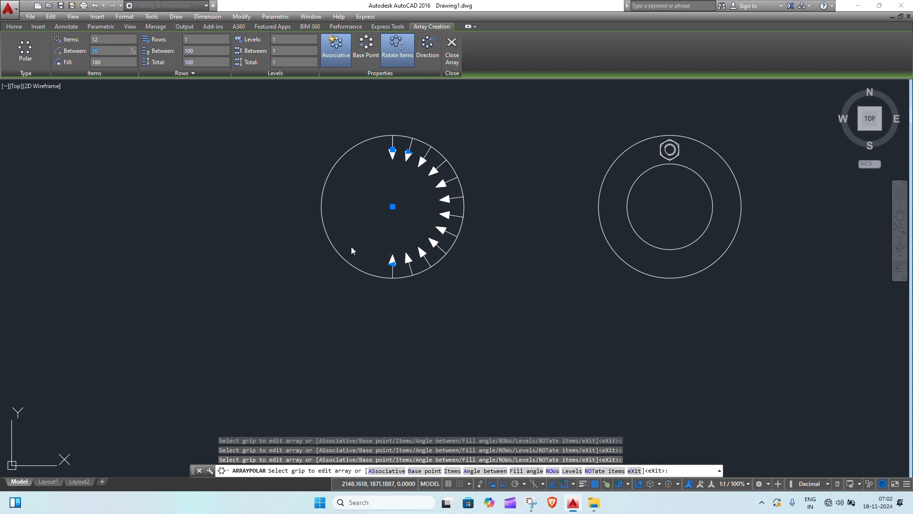
# - Compare the half-circle array in both directions, leave it counterclockwise and restore the fill angle to 360
pyautogui.click(434, 64)
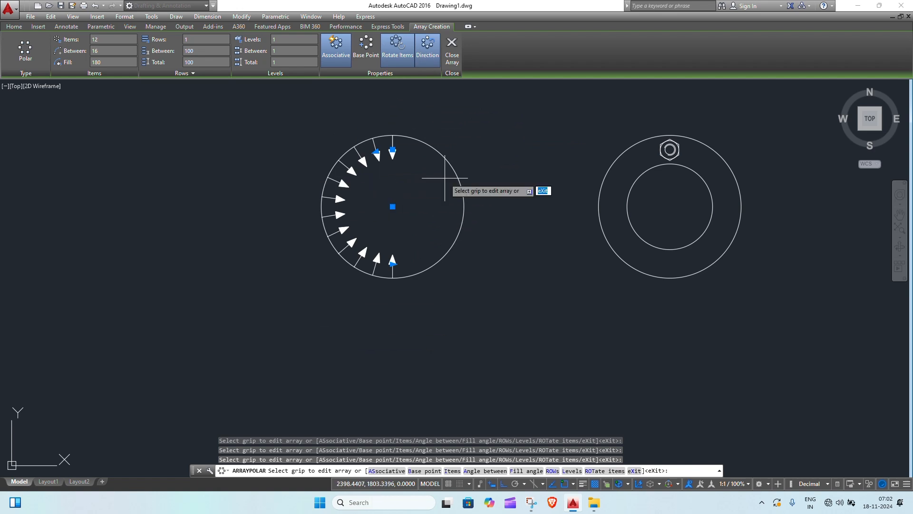
pyautogui.click(430, 50)
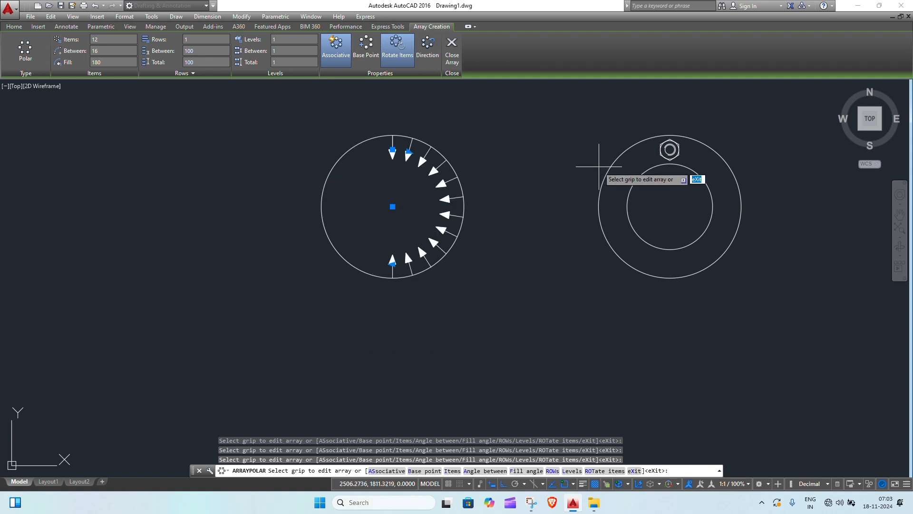
pyautogui.click(428, 52)
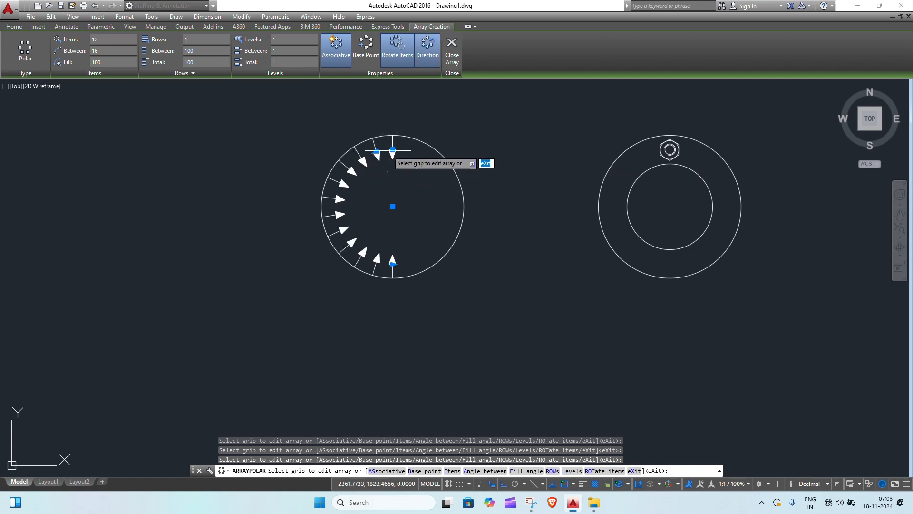
pyautogui.scroll(2, 418, 171)
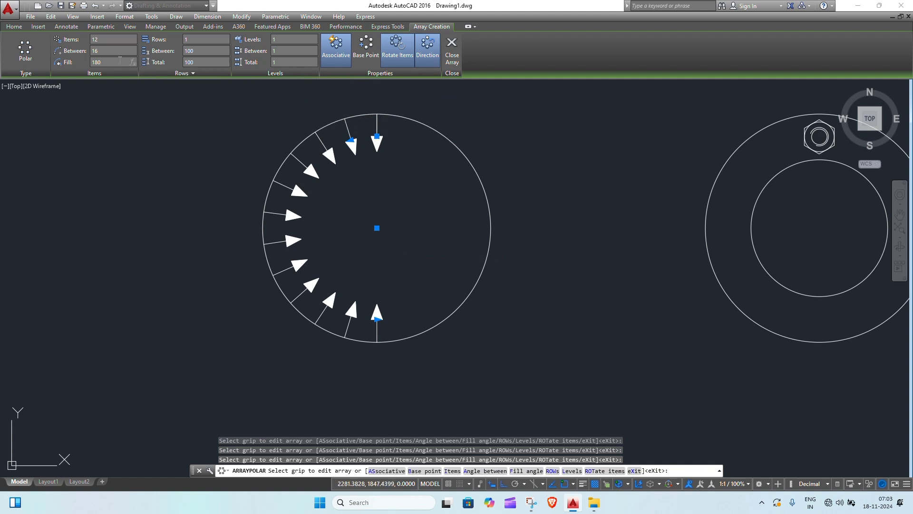
pyautogui.press('Return')
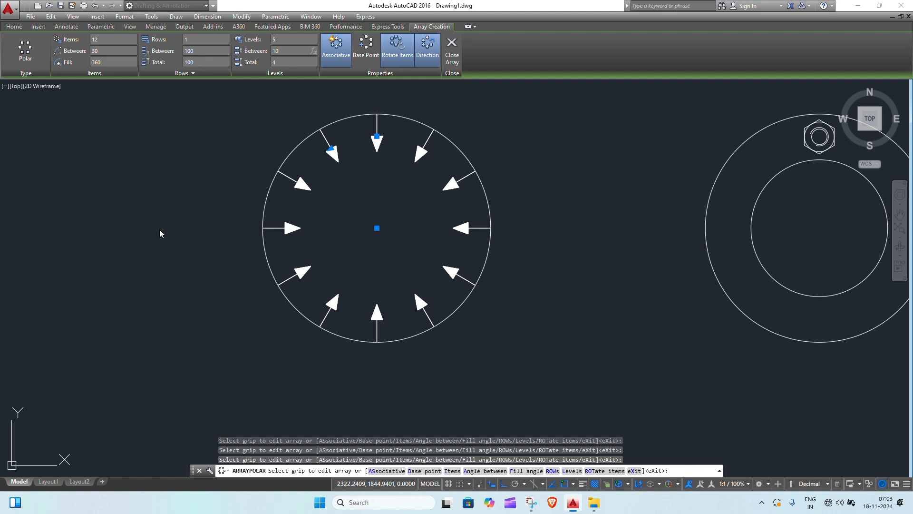
# - Try five array levels spaced 10 apart in a 3D view, and return to the top view with one level
pyautogui.click(182, 361)
pyautogui.keyDown('shift'); pyautogui.moveTo(194, 326); pyautogui.dragTo(276, 357, button='middle'); pyautogui.keyUp('shift')
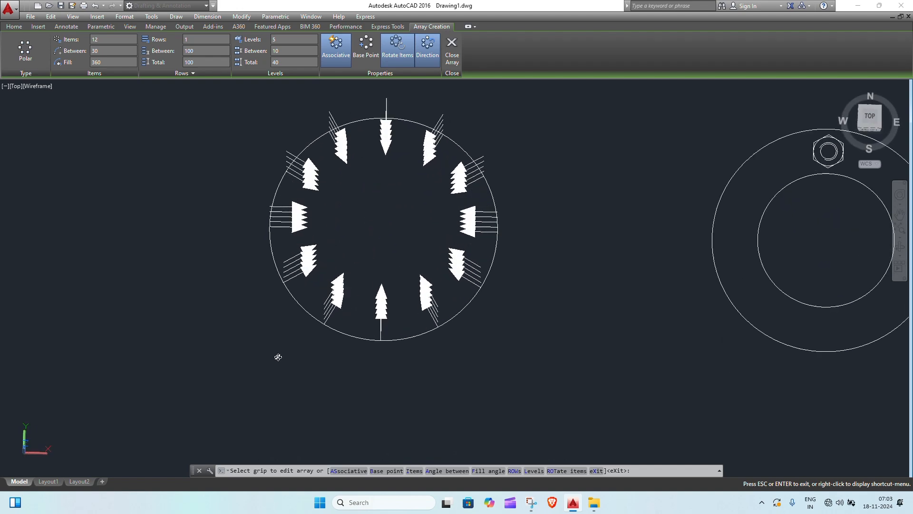
pyautogui.click(867, 116)
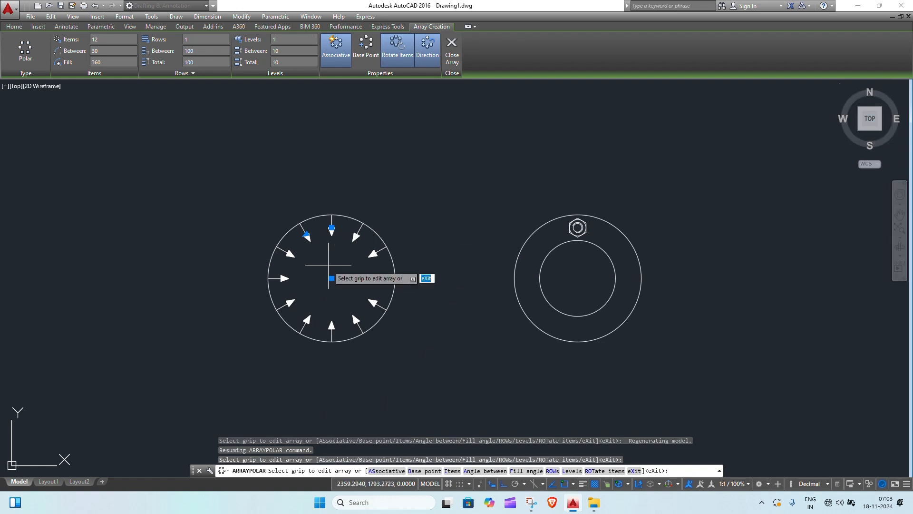
# - Accept the 12-item polar array of arrows and finish the array command
pyautogui.scroll(4, 328, 266)
pyautogui.moveTo(329, 267); pyautogui.dragTo(355, 251, button='middle')
pyautogui.scroll(-2, 355, 251)
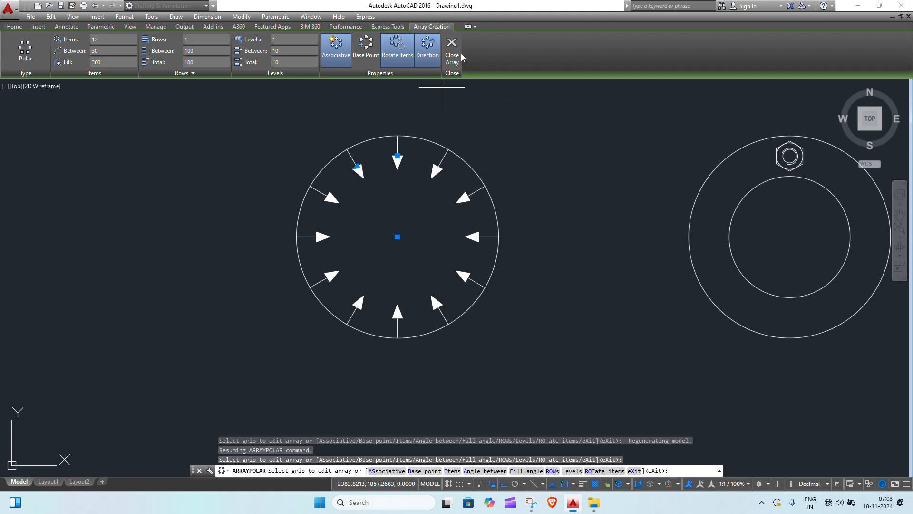
pyautogui.press('Return')
pyautogui.press('Escape')
pyautogui.press('Escape')
pyautogui.press('Escape')
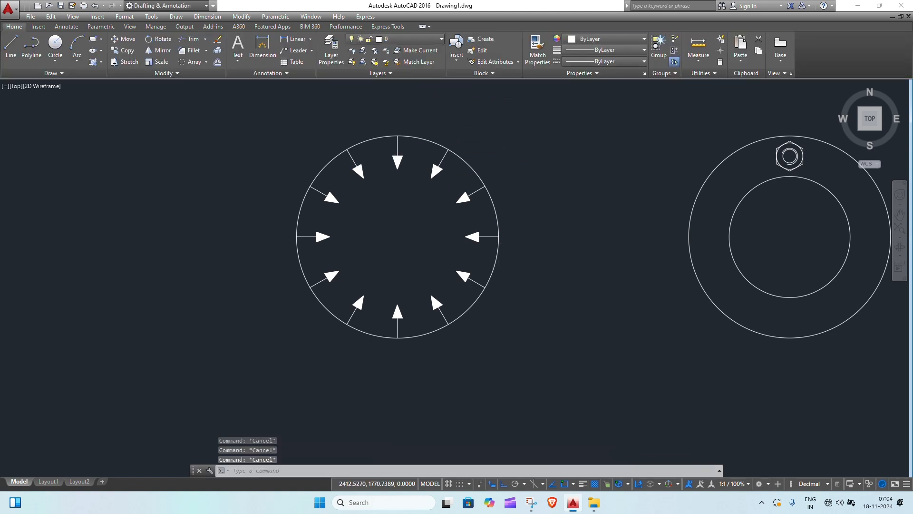
# - Copy the circle together with its arrow array about 144 units straight down
pyautogui.scroll(-3, 501, 272)
pyautogui.scroll(3, 499, 282)
pyautogui.moveTo(499, 282); pyautogui.dragTo(543, 293, button='middle')
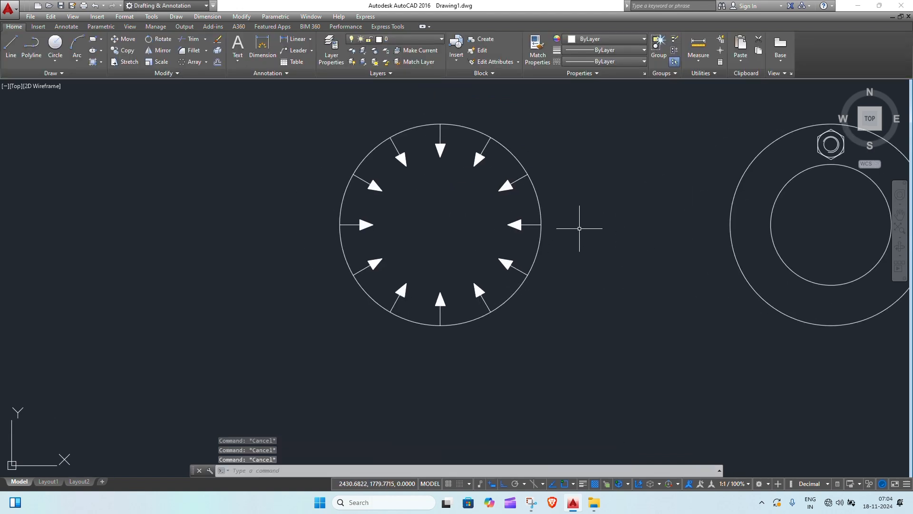
pyautogui.click(618, 127)
pyautogui.click(283, 323)
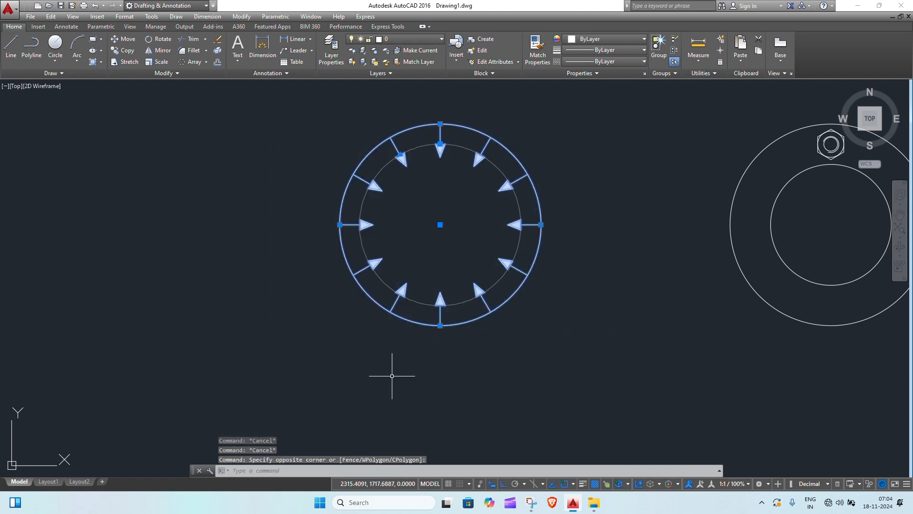
pyautogui.write('co')
pyautogui.press('Return')
pyautogui.scroll(-2, 582, 249)
pyautogui.moveTo(583, 248); pyautogui.dragTo(557, 223, button='middle')
pyautogui.scroll(-2, 557, 223)
pyautogui.click(584, 188)
pyautogui.click(570, 300)
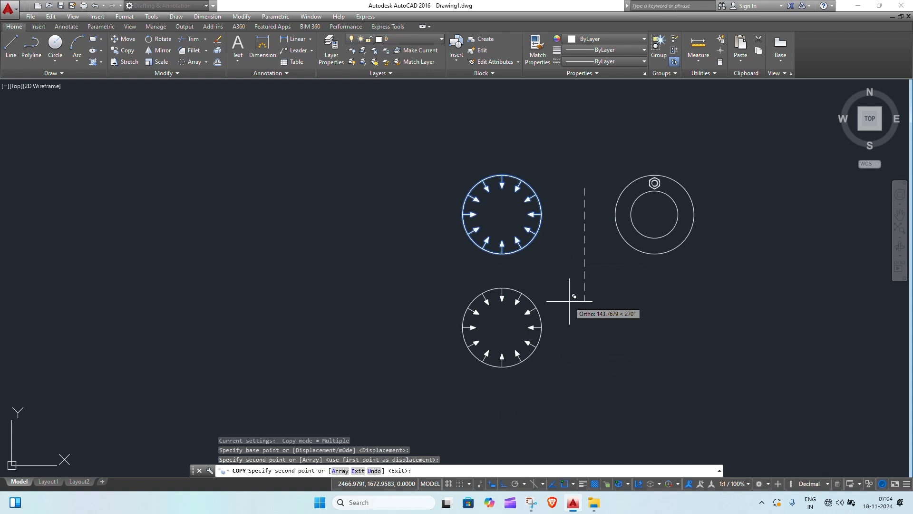
pyautogui.press('Escape')
pyautogui.press('Escape')
# - Erase the arrow array inside the copied circle, keeping only the circle
pyautogui.scroll(4, 506, 322)
pyautogui.click(532, 269)
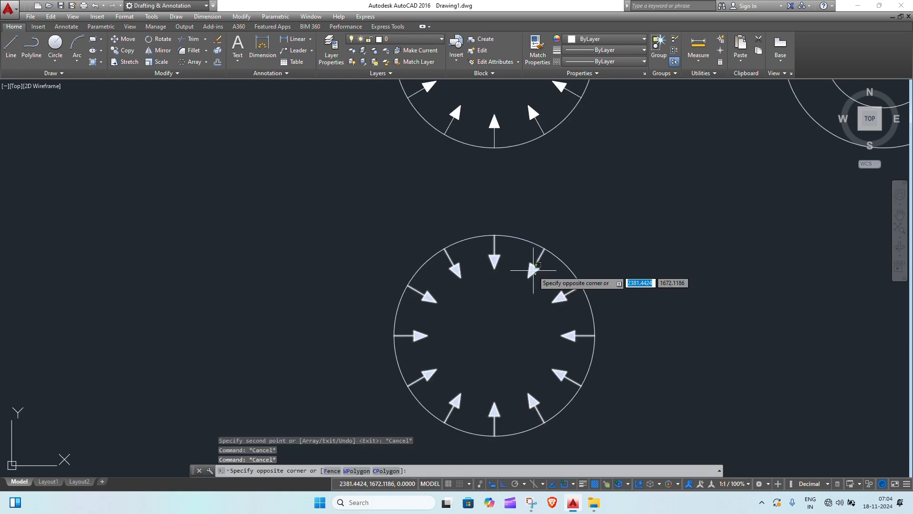
pyautogui.click(532, 269)
pyautogui.press('Delete')
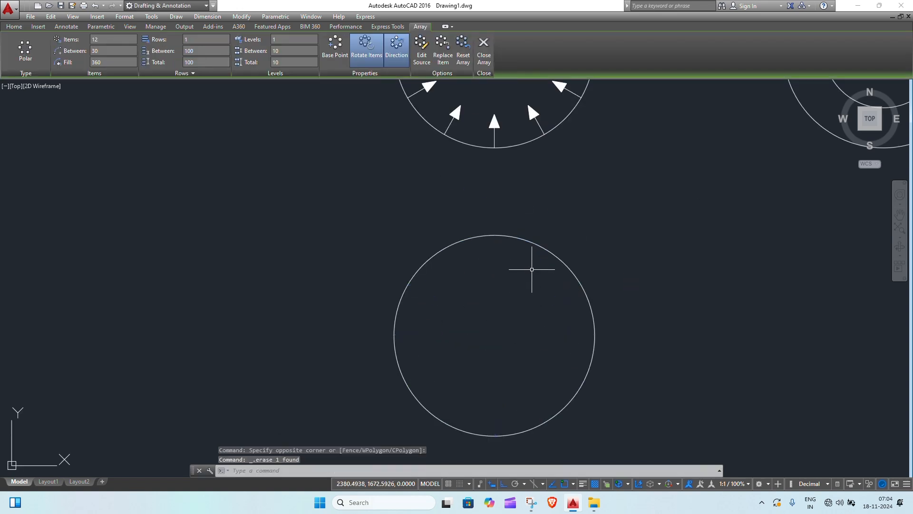
pyautogui.press('Escape')
pyautogui.press('Escape')
pyautogui.press('Escape')
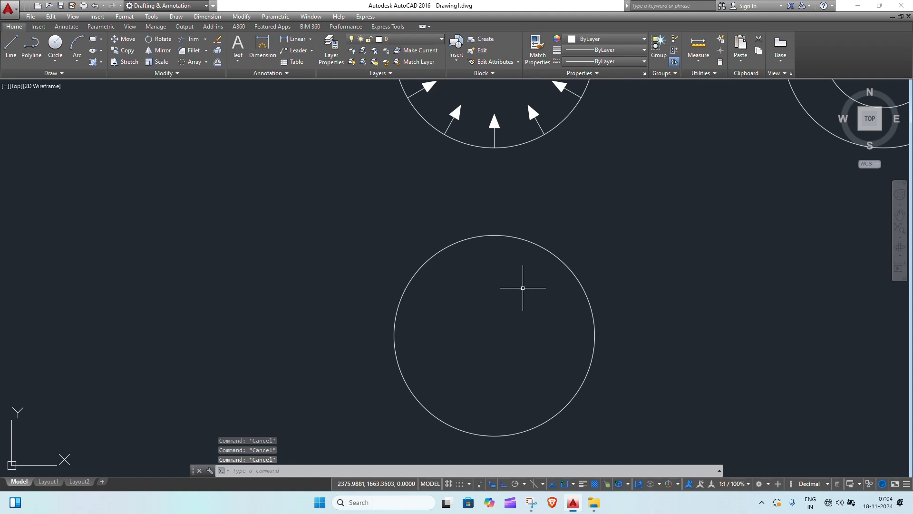
# - Draw a short vertical line from the lower circle's top quadrant inward toward its centre
pyautogui.write('l')
pyautogui.press('Return')
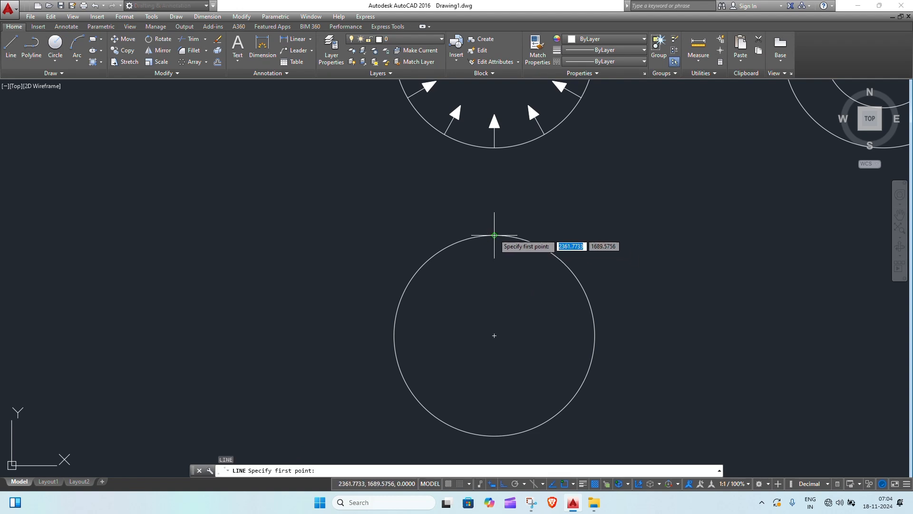
pyautogui.click(495, 235)
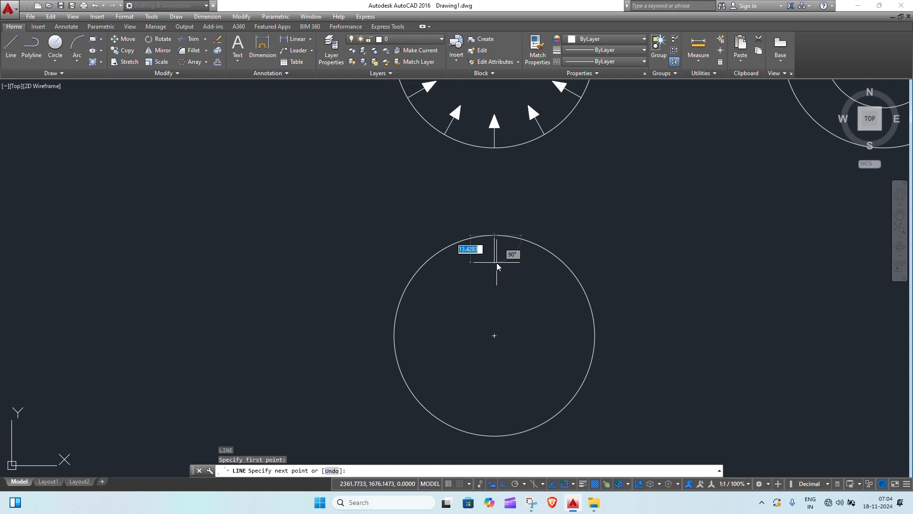
pyautogui.click(495, 256)
pyautogui.press('Escape')
pyautogui.press('Escape')
pyautogui.press('Escape')
# - Create a polar array of the short line around the lower circle's centre
pyautogui.click(513, 241)
pyautogui.click(481, 264)
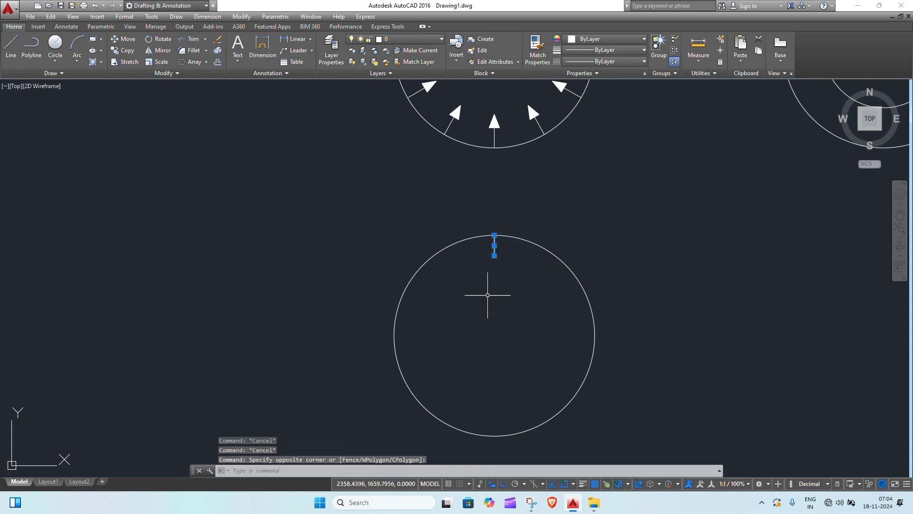
pyautogui.write('Ar')
pyautogui.press('Return')
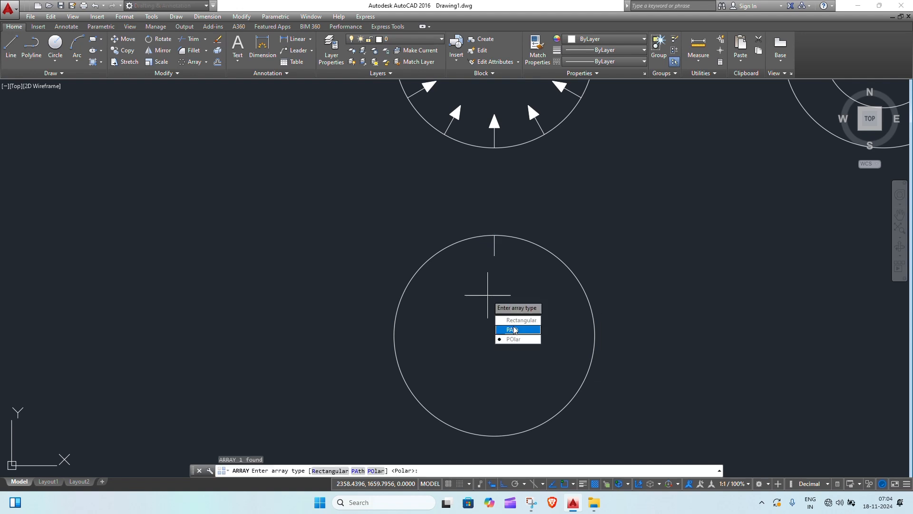
pyautogui.click(521, 339)
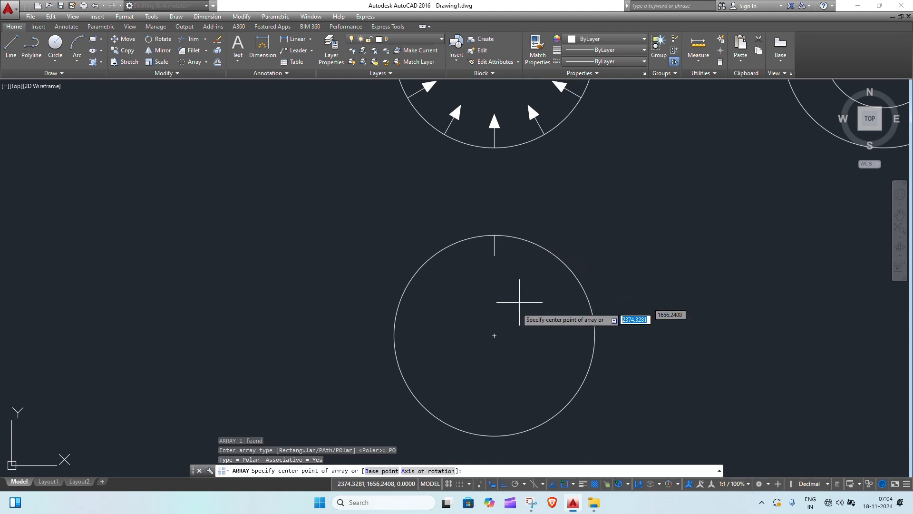
pyautogui.click(494, 335)
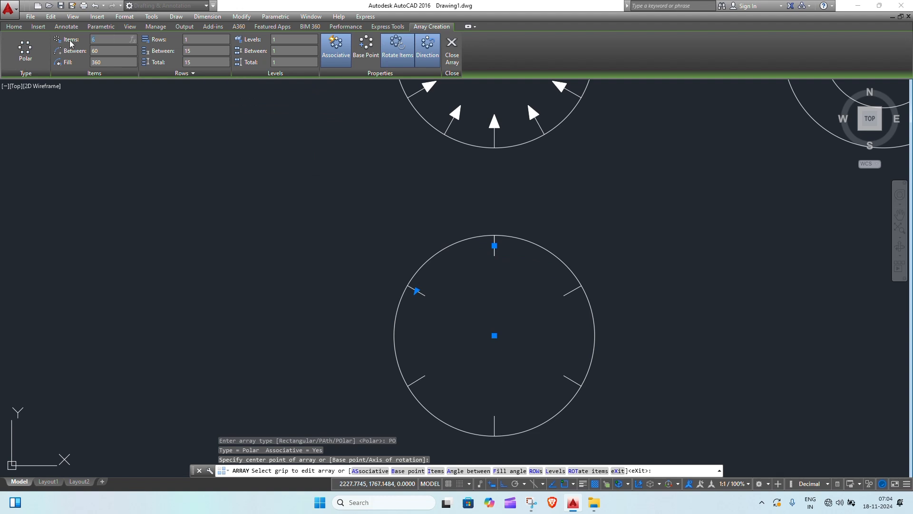
# - Set the line array to 10 items and make it non-associative
pyautogui.write('10')
pyautogui.press('Return')
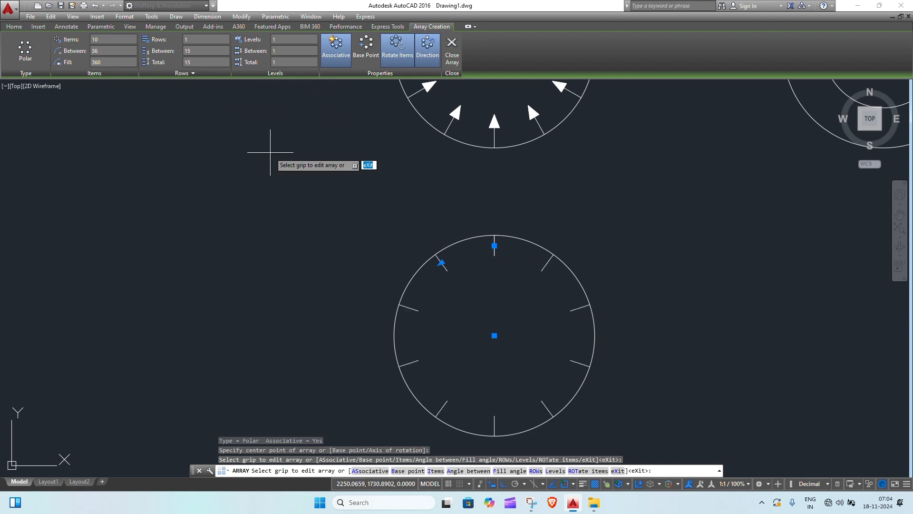
pyautogui.scroll(-1, 563, 353)
pyautogui.moveTo(558, 302); pyautogui.dragTo(507, 284, button='middle')
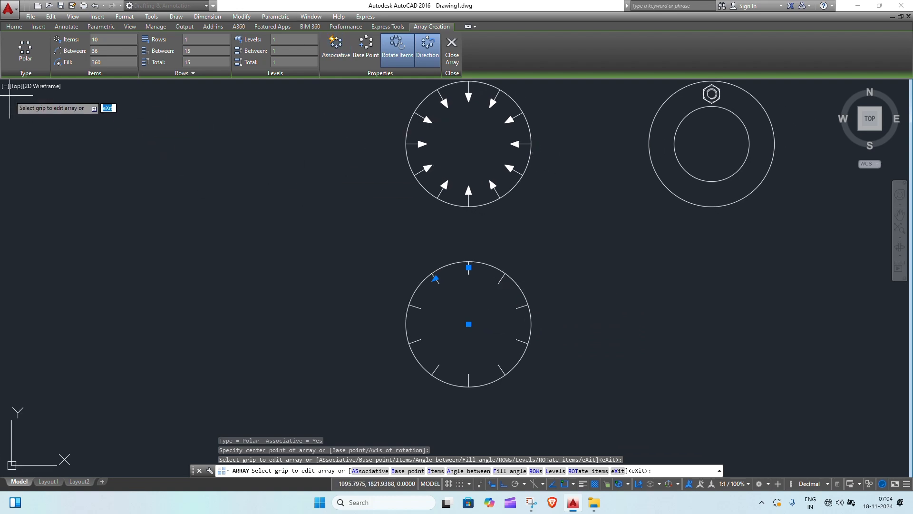
# - Finish the polar array of the short line in the lower circle
pyautogui.click(452, 47)
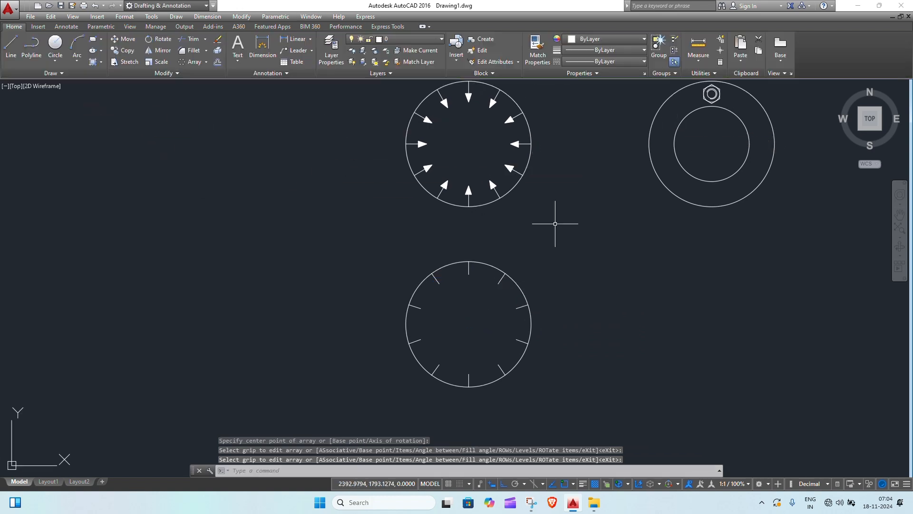
# - Erase the arrow array in the upper circle and undo the erasure
pyautogui.click(495, 188)
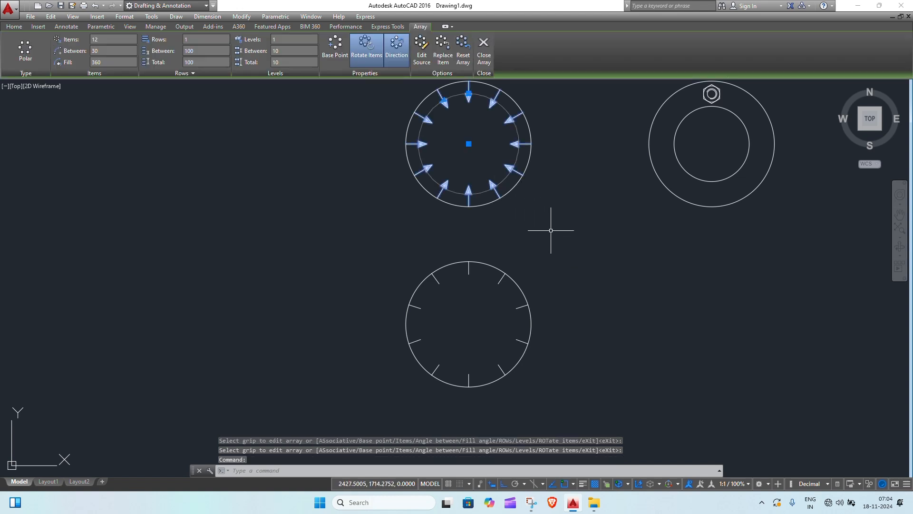
pyautogui.press('Delete')
pyautogui.hotkey('ctrl', 'z')
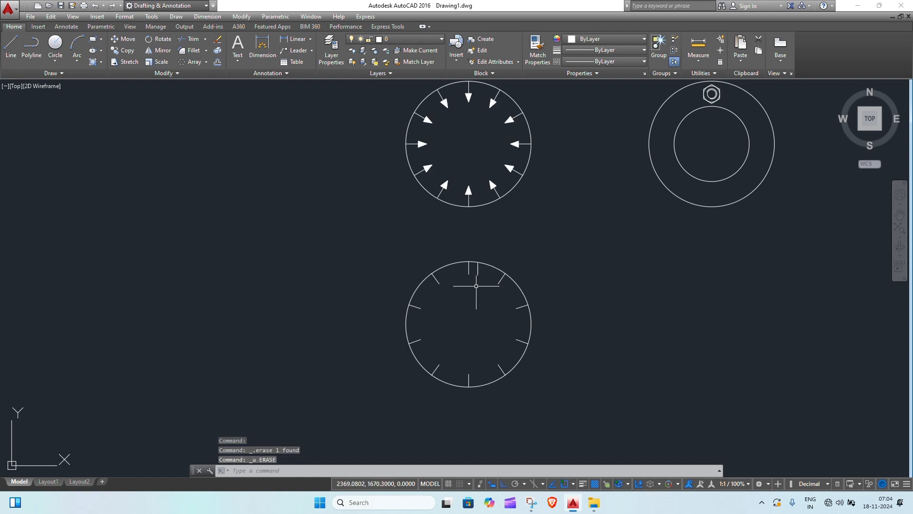
# - Select several short lines around the lower circle one by one to check whether they are separate objects
pyautogui.click(468, 269)
pyautogui.scroll(2, 498, 340)
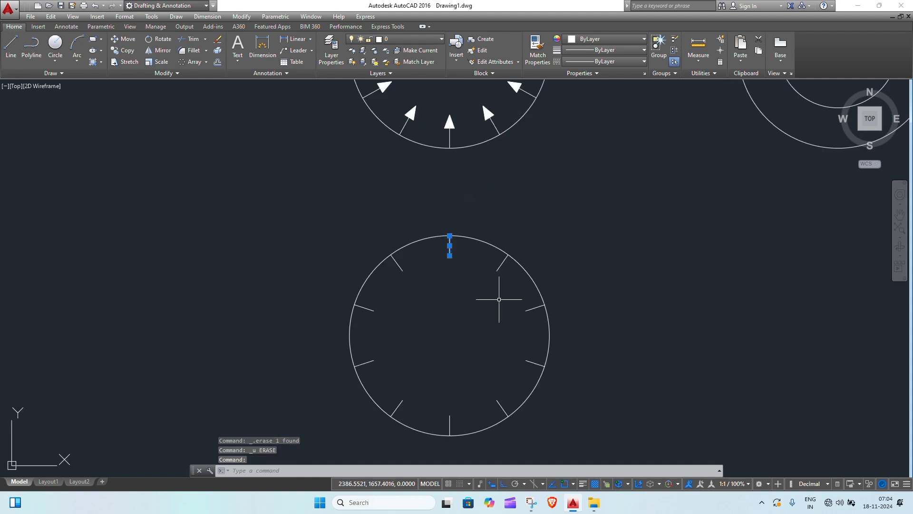
pyautogui.click(513, 261)
pyautogui.click(506, 245)
pyautogui.click(542, 295)
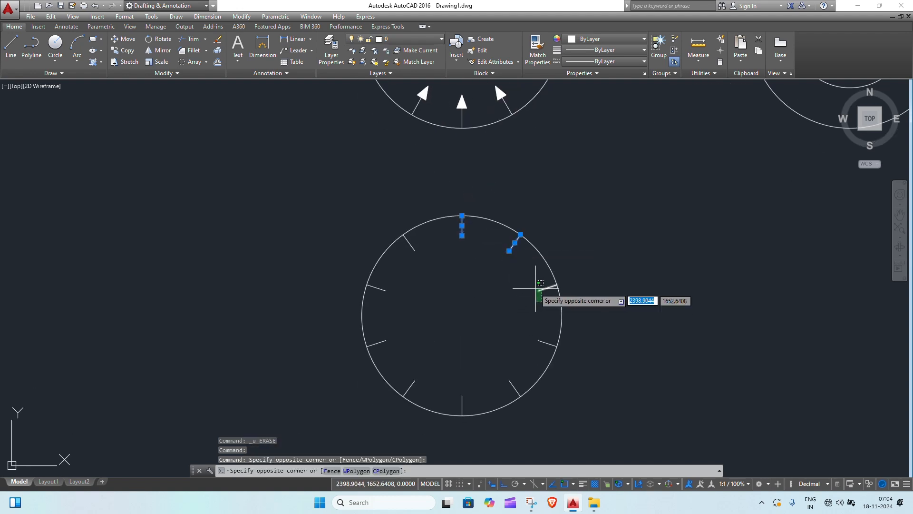
pyautogui.click(533, 285)
pyautogui.click(542, 325)
pyautogui.click(537, 352)
pyautogui.click(524, 363)
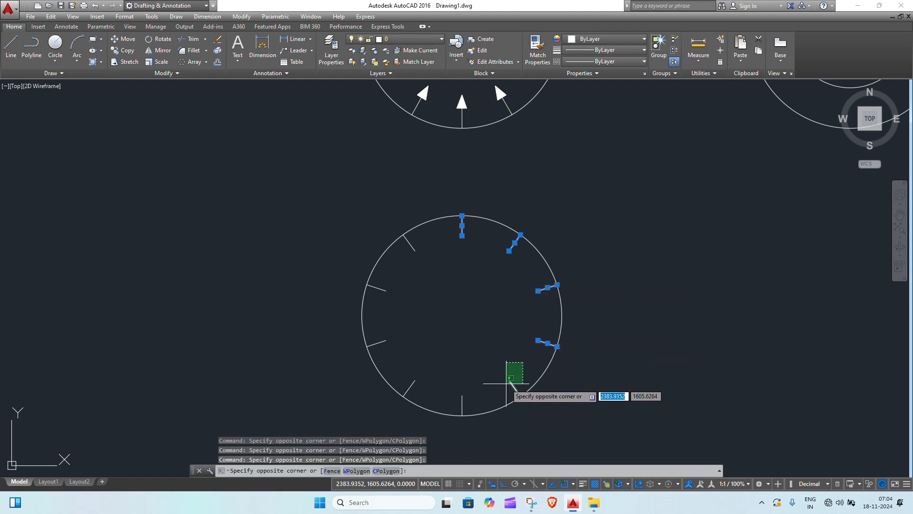
pyautogui.click(503, 394)
pyautogui.click(398, 355)
pyautogui.click(380, 324)
pyautogui.click(391, 308)
pyautogui.click(384, 287)
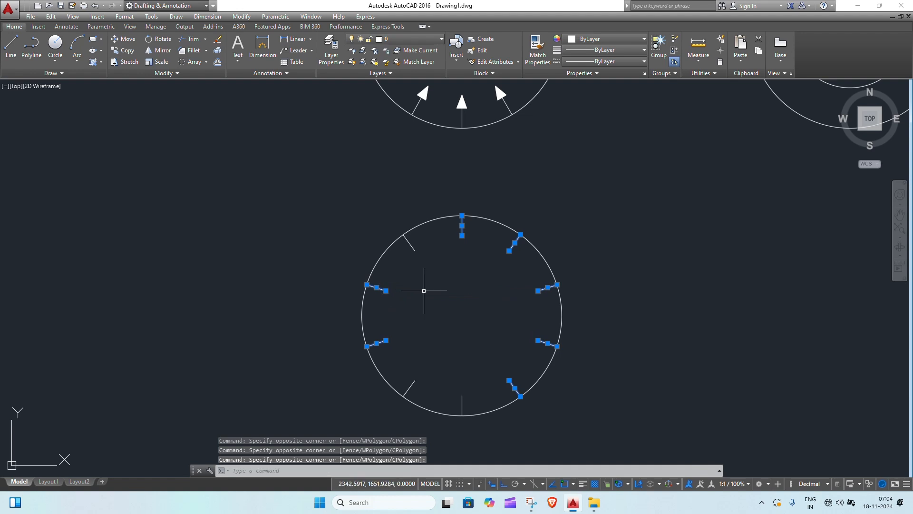
pyautogui.scroll(-3, 424, 291)
pyautogui.scroll(2, 451, 291)
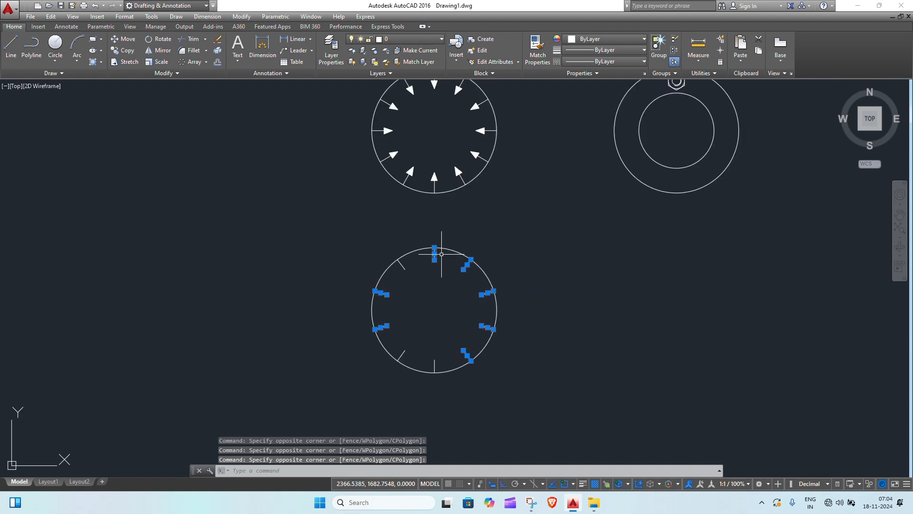
pyautogui.moveTo(469, 196); pyautogui.dragTo(487, 278, button='middle')
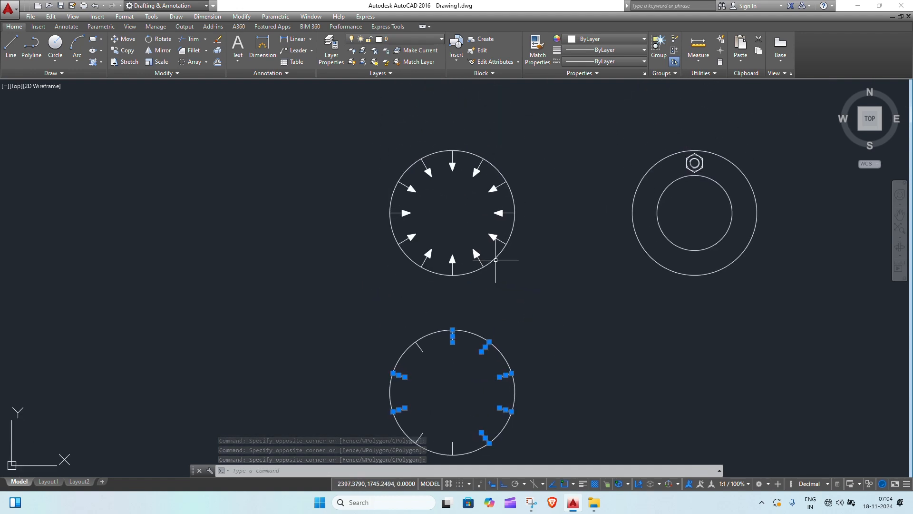
pyautogui.press('Escape')
# - Compare how the arrow array and a single short line in the lower circle respond to selection
pyautogui.click(477, 253)
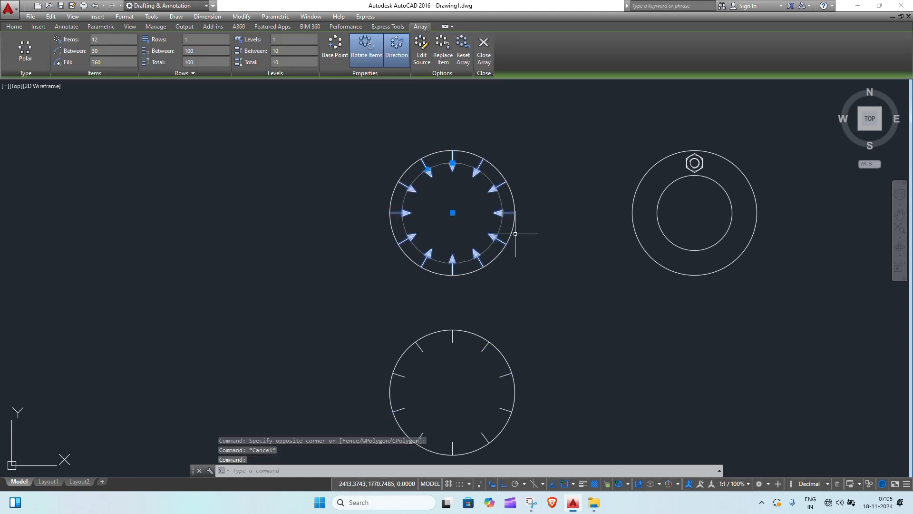
pyautogui.press('Escape')
pyautogui.click(457, 345)
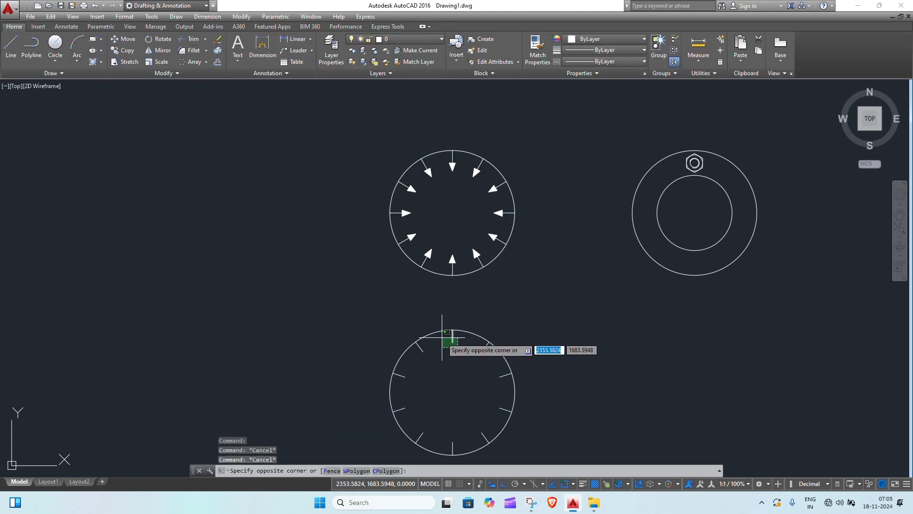
pyautogui.click(442, 339)
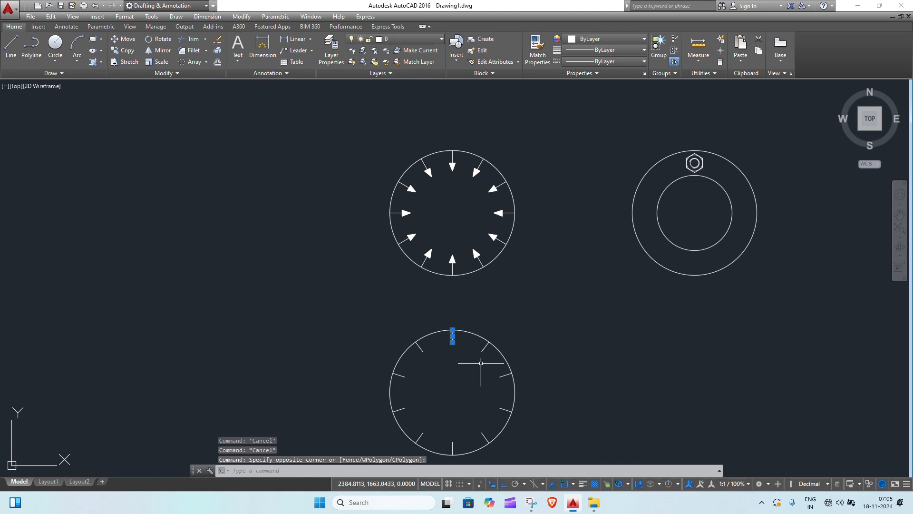
pyautogui.press('Escape')
pyautogui.press('Escape')
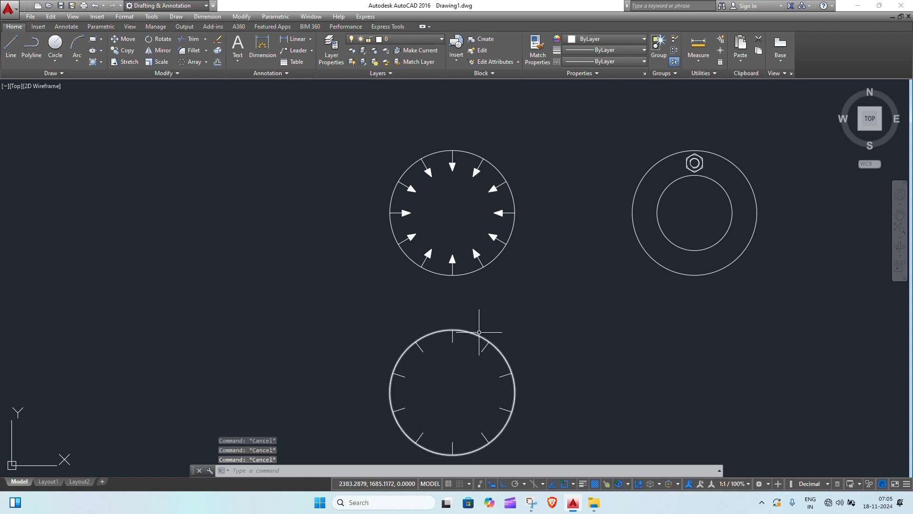
pyautogui.scroll(-4, 493, 285)
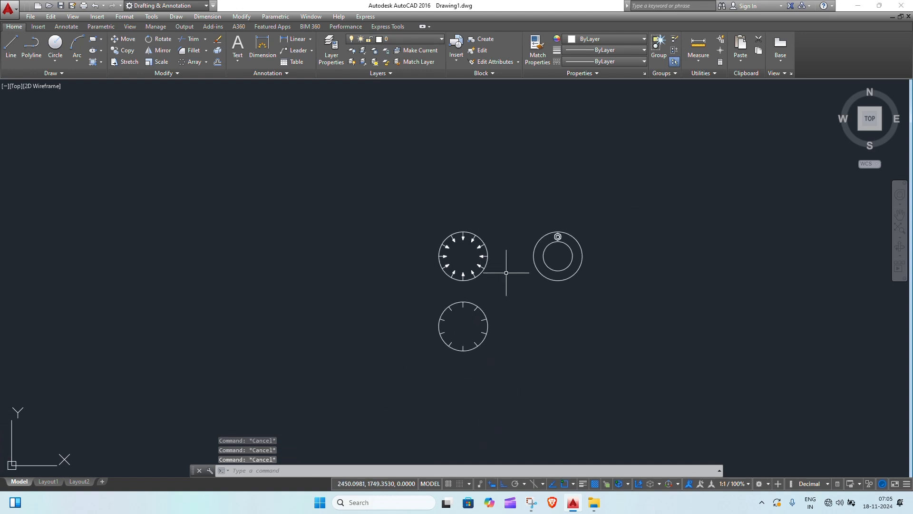
pyautogui.scroll(2, 478, 304)
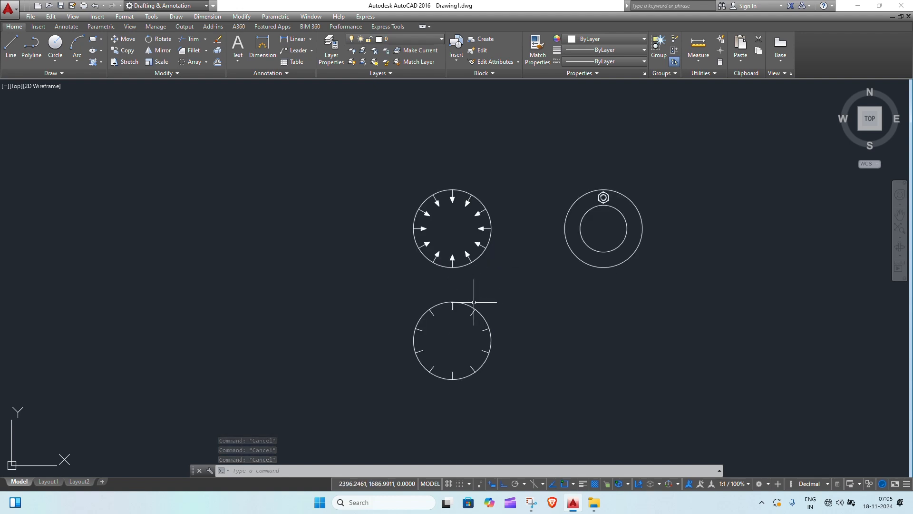
pyautogui.scroll(2, 611, 198)
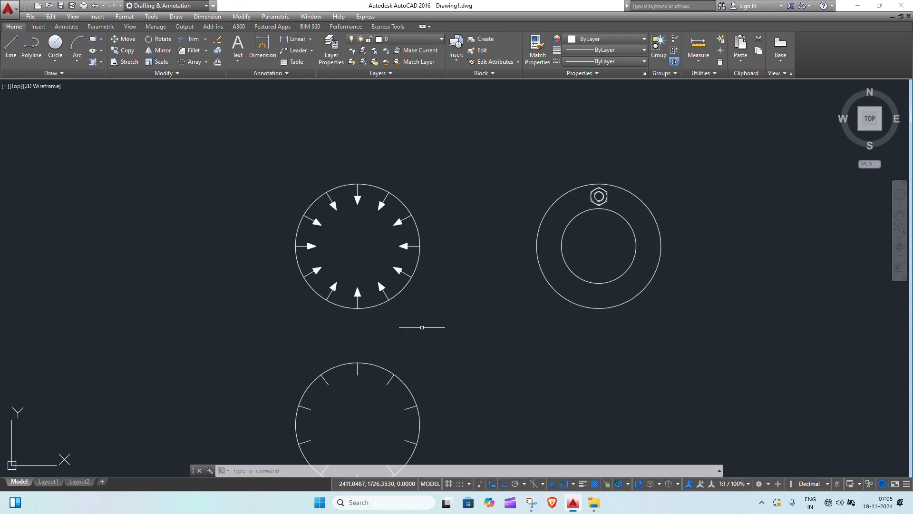
pyautogui.scroll(-2, 428, 293)
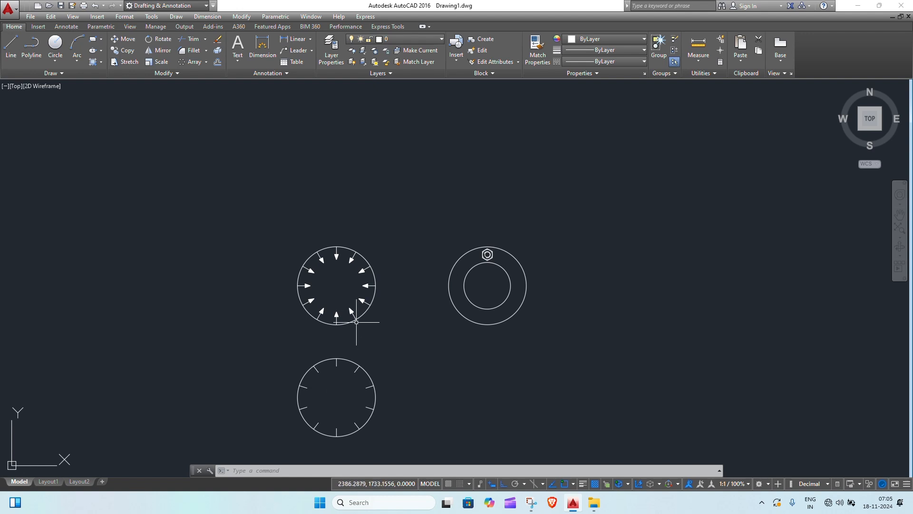
# - Create a polar array of the hexagonal nut around the centre of the two concentric circles
pyautogui.scroll(2, 497, 250)
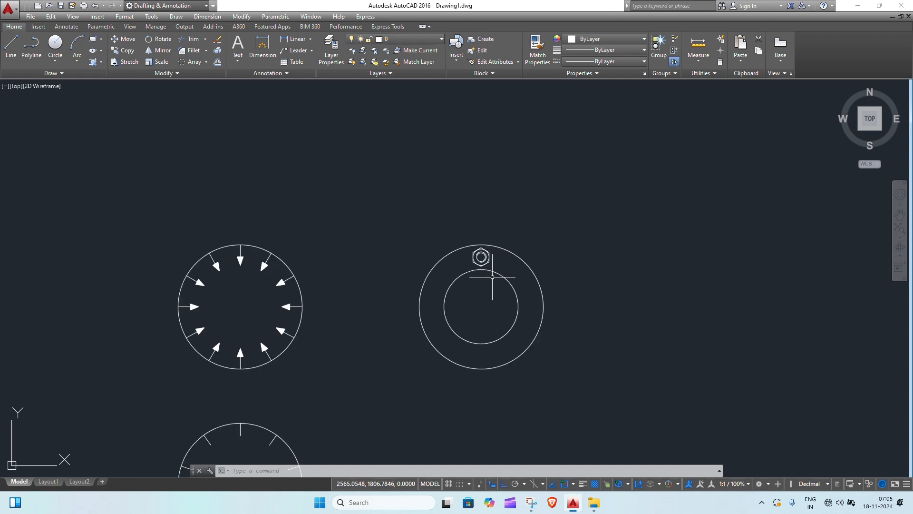
pyautogui.write('r')
pyautogui.press('Return')
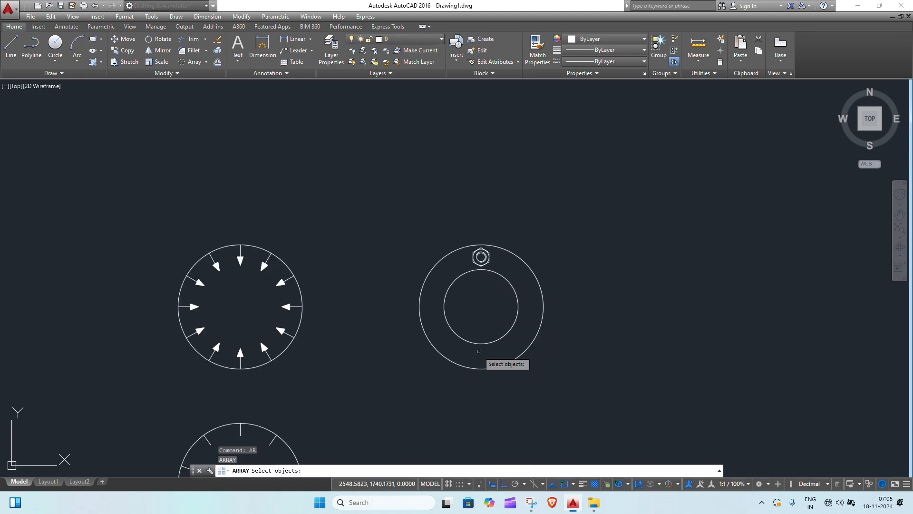
pyautogui.scroll(8, 497, 260)
pyautogui.click(507, 204)
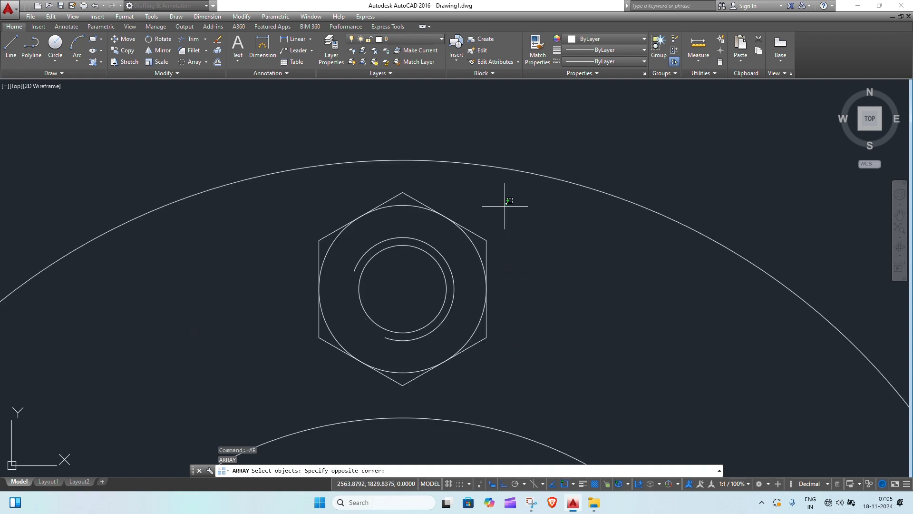
pyautogui.click(303, 366)
pyautogui.press('Return')
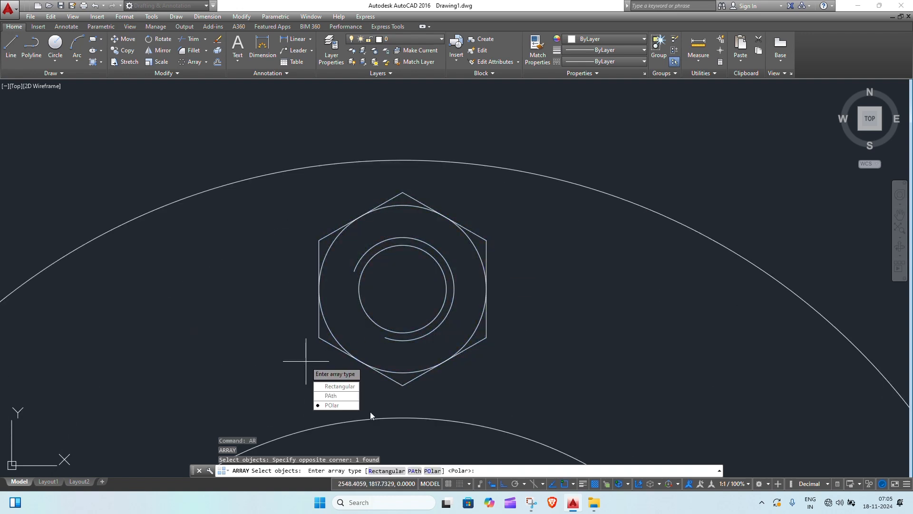
pyautogui.click(332, 405)
pyautogui.scroll(-5, 475, 295)
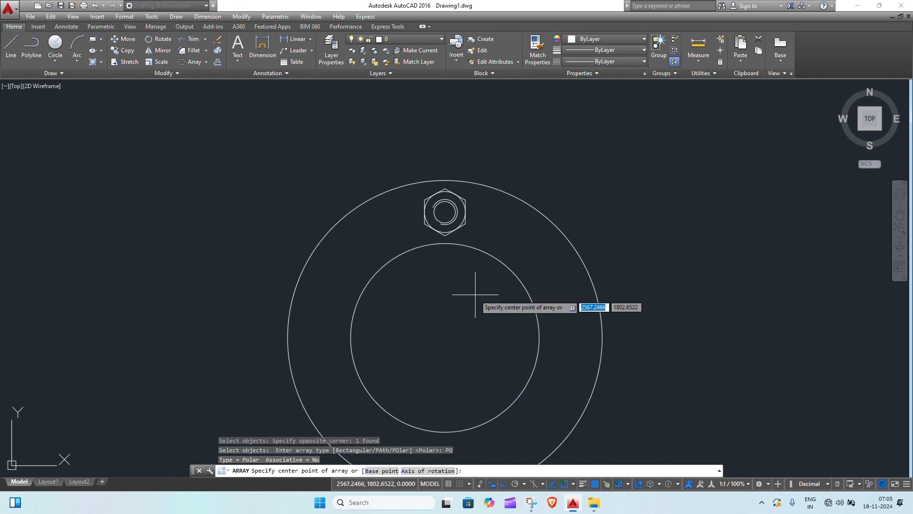
pyautogui.click(444, 334)
pyautogui.scroll(-5, 418, 274)
pyautogui.scroll(2, 409, 303)
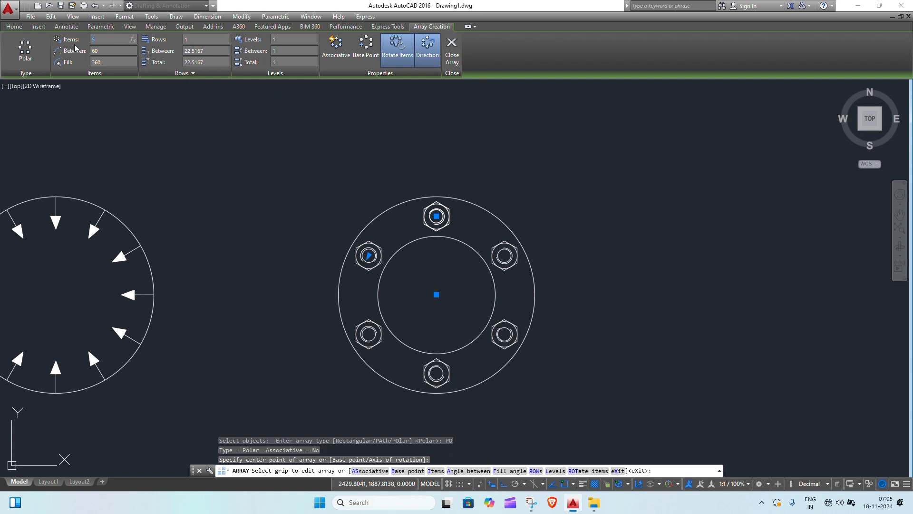
# - Set the nut array to 5 items and 2 rows
pyautogui.press('Return')
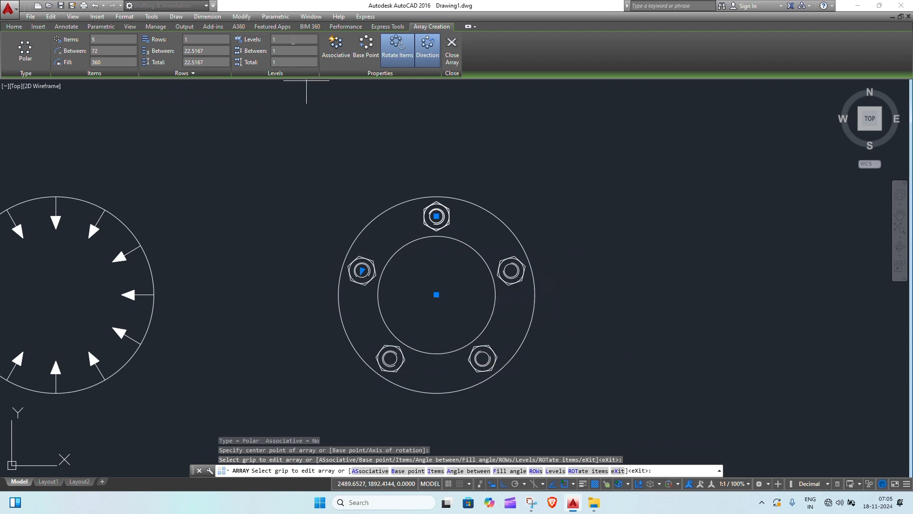
pyautogui.click(184, 42)
pyautogui.write('2')
pyautogui.press('Return')
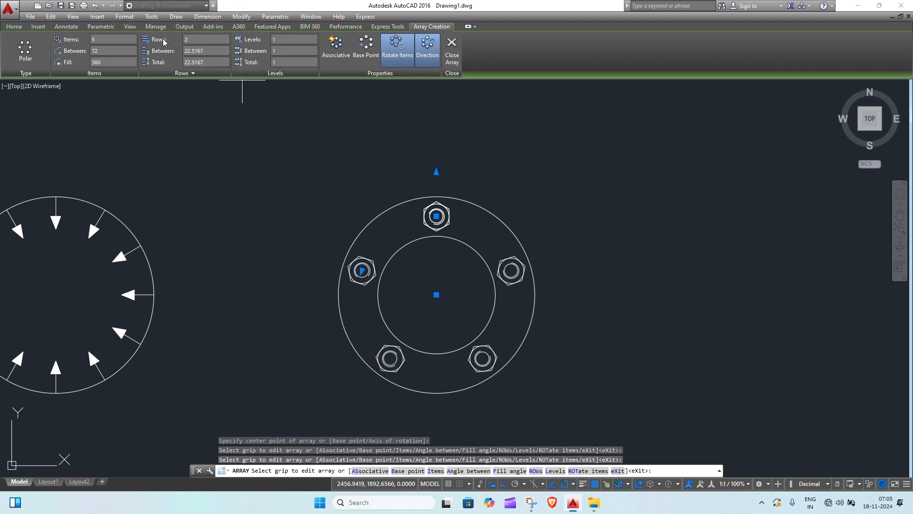
pyautogui.click(218, 50)
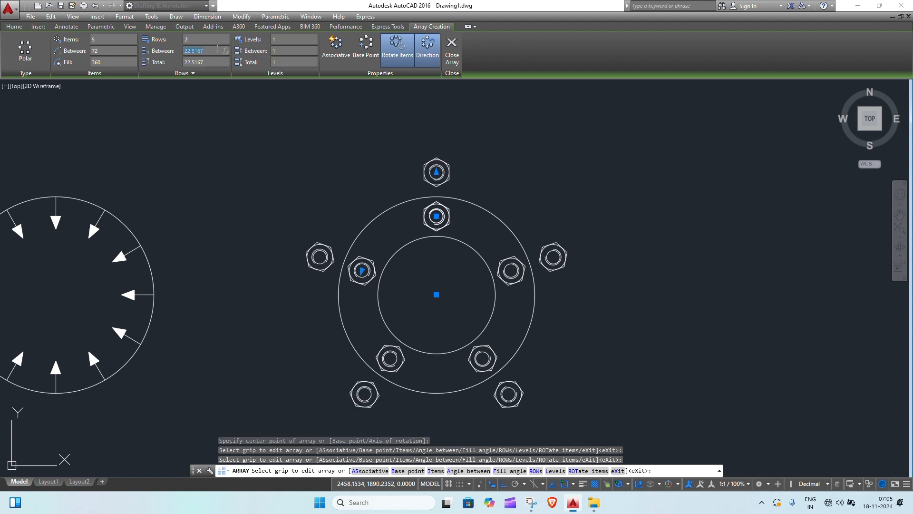
# - Turn item rotation off and back on for the nut array
pyautogui.click(398, 49)
pyautogui.click(399, 52)
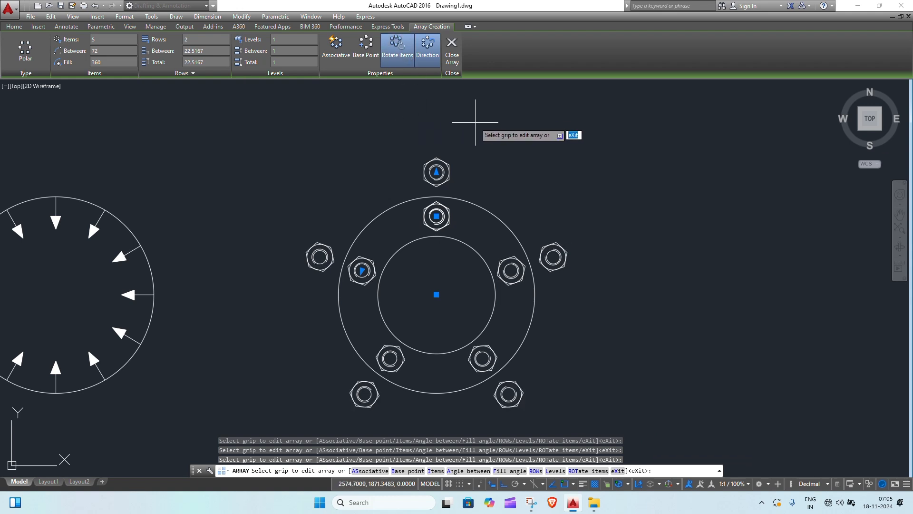
# - Set the nut array's fill angle to 180 degrees, and switch its direction to clockwise and back
pyautogui.scroll(-2, 470, 120)
pyautogui.moveTo(492, 150); pyautogui.dragTo(547, 164, button='middle')
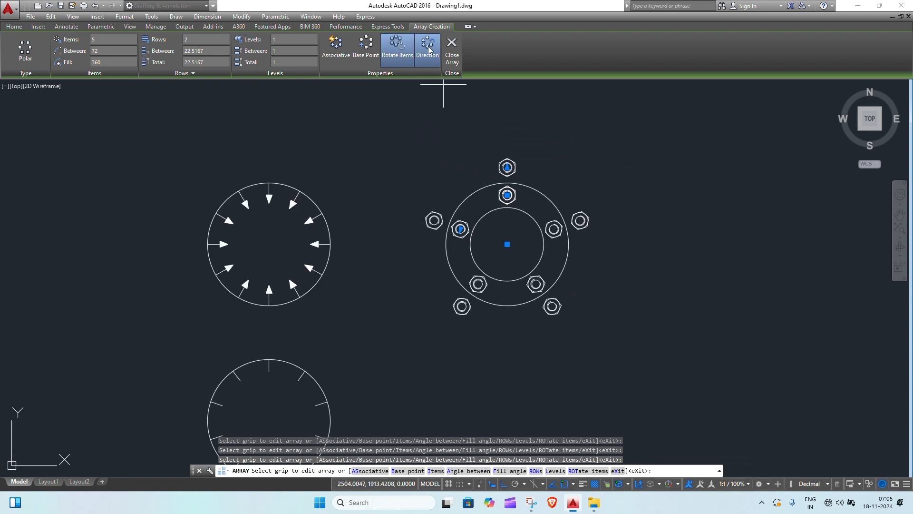
pyautogui.moveTo(125, 63); pyautogui.dragTo(55, 60)
pyautogui.write('180')
pyautogui.press('Return')
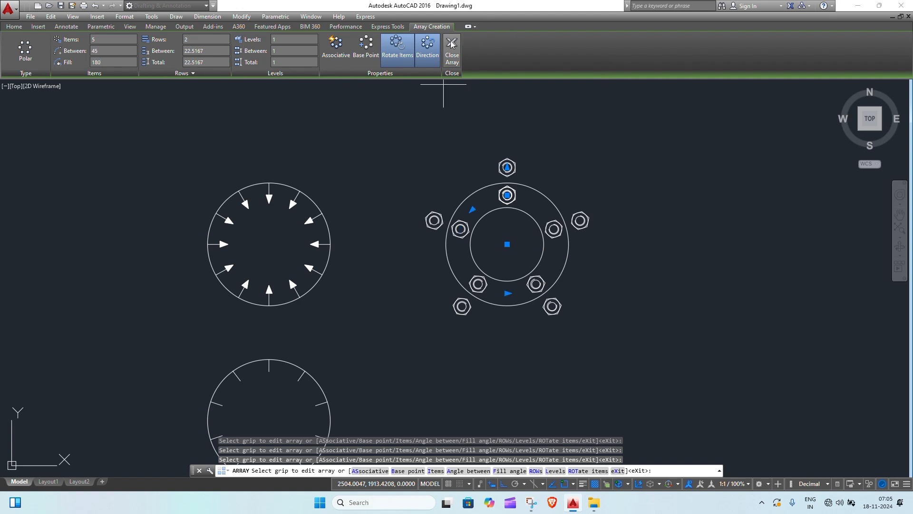
pyautogui.click(431, 49)
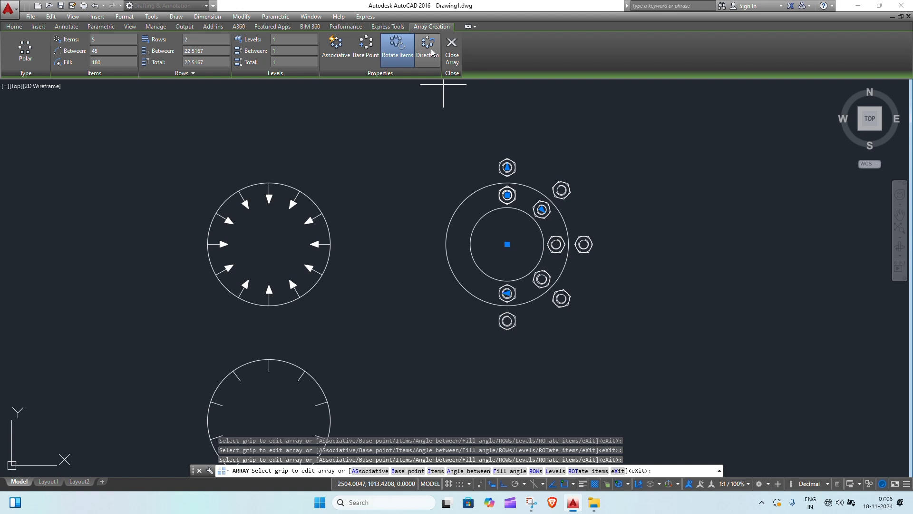
pyautogui.click(430, 52)
# - Set the nut array's fill angle to 360 degrees and finish the array
pyautogui.click(102, 62)
pyautogui.write('360')
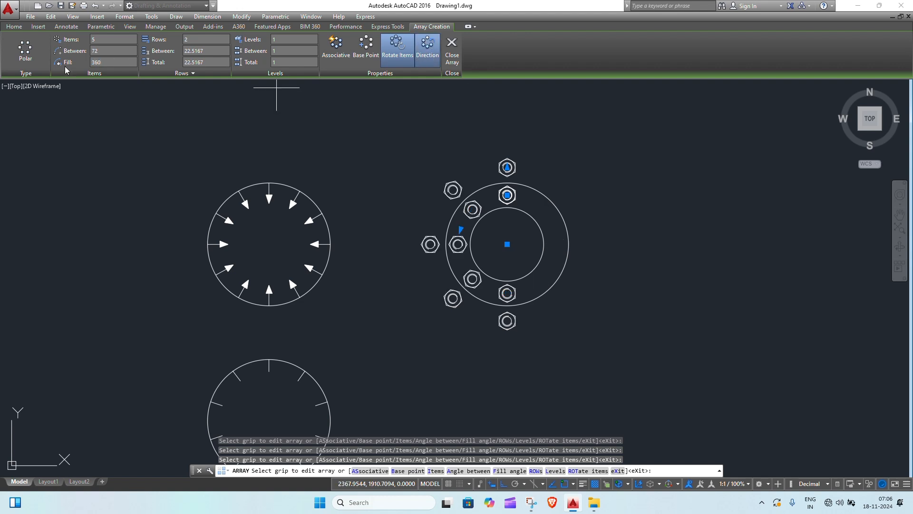
pyautogui.press('Return')
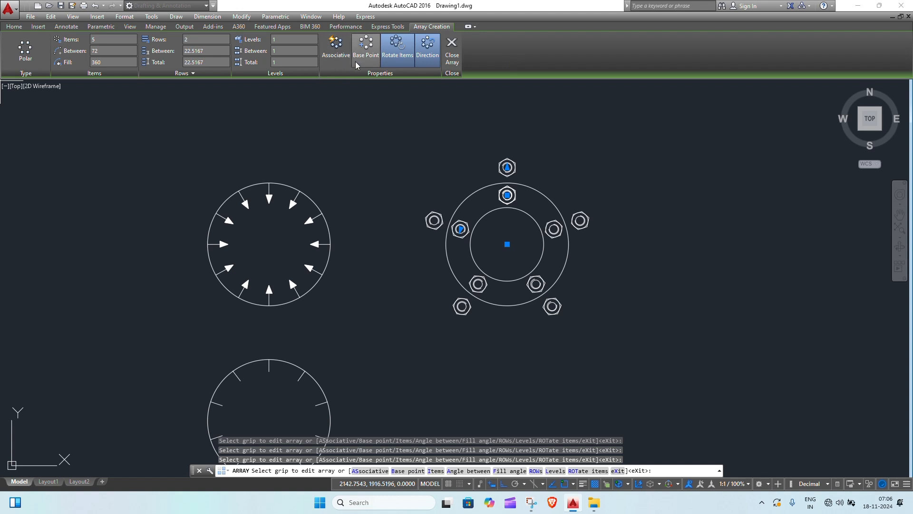
pyautogui.click(452, 50)
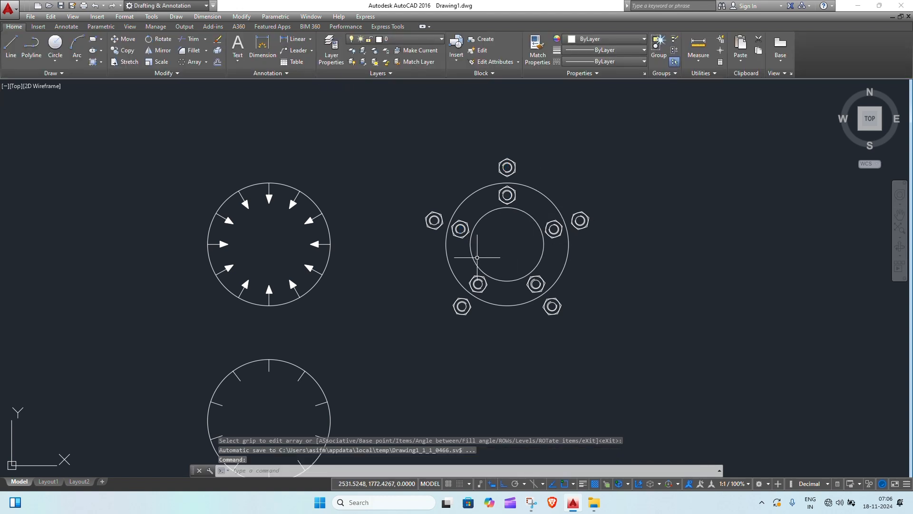